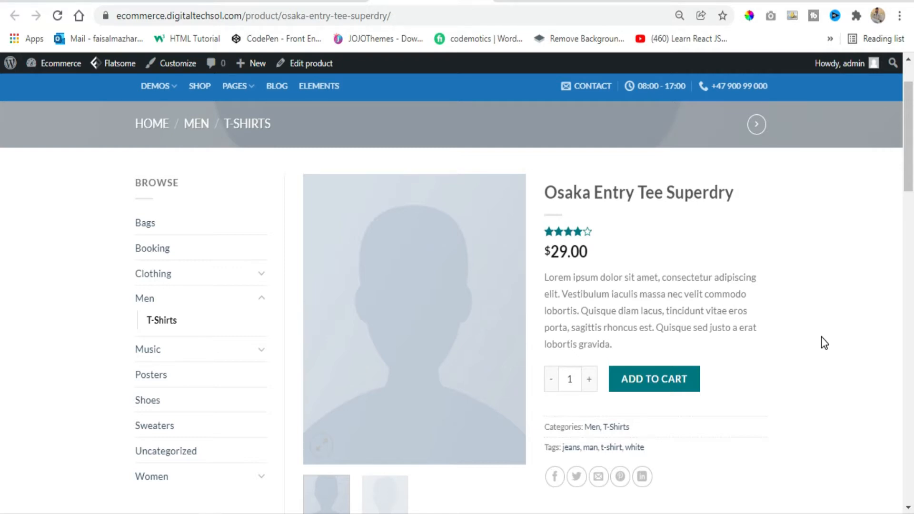
# Examine the Osaka Entry Tee Superdry product page and preview the products and checkout options in the mini cart
pyautogui.scroll(3, 646, 308)
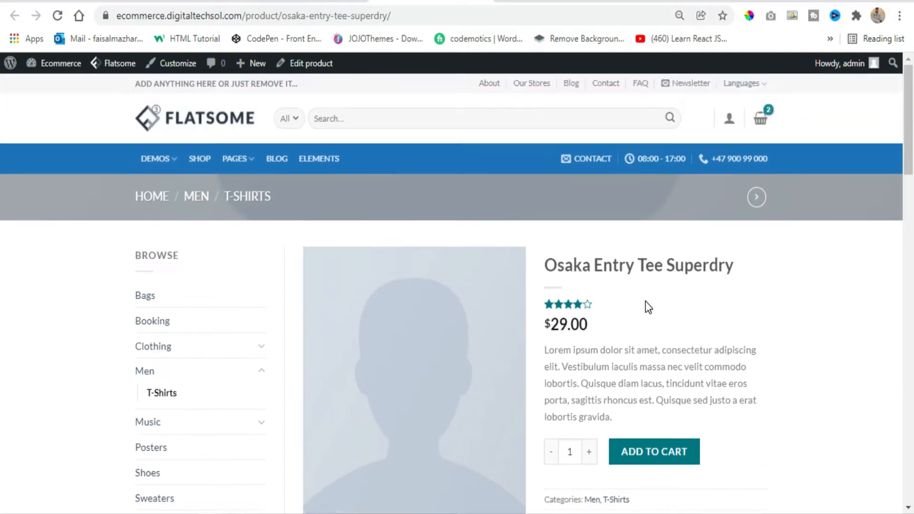
pyautogui.scroll(-1, 724, 305)
pyautogui.scroll(-2, 725, 306)
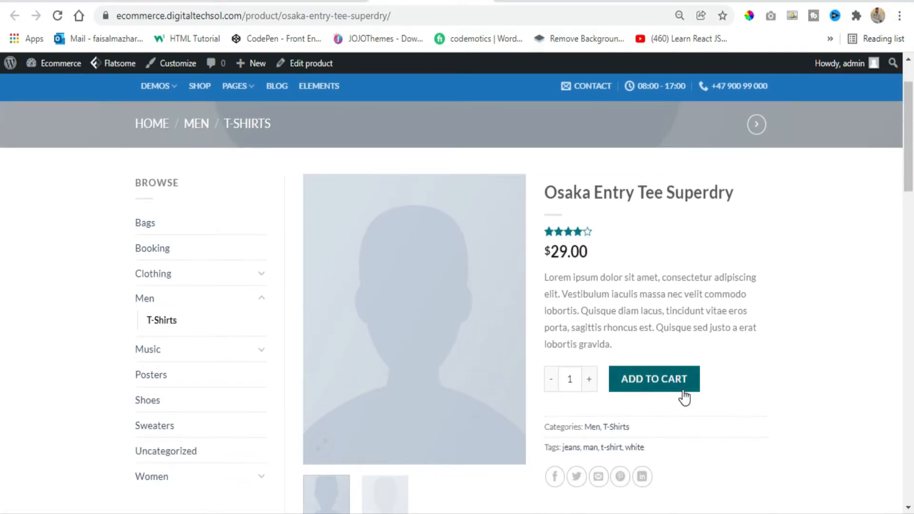
pyautogui.scroll(3, 771, 223)
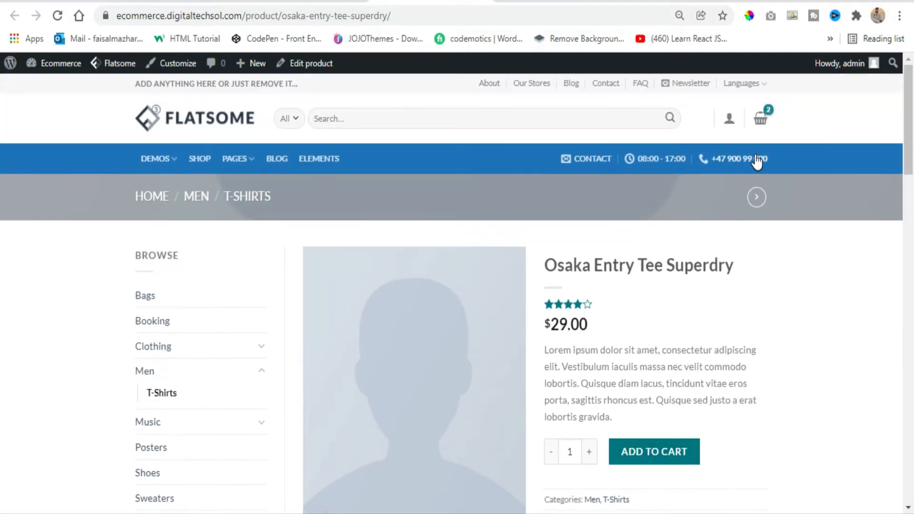
pyautogui.moveTo(761, 125)
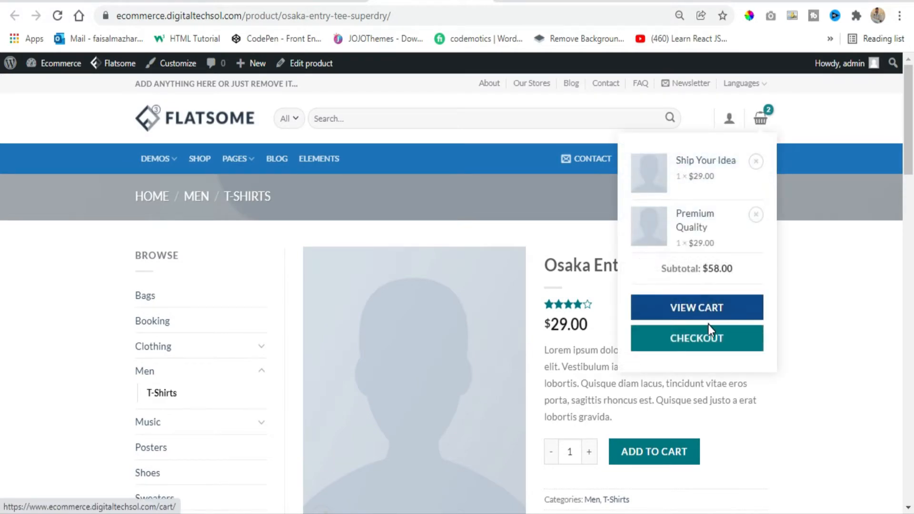
pyautogui.scroll(-3, 833, 367)
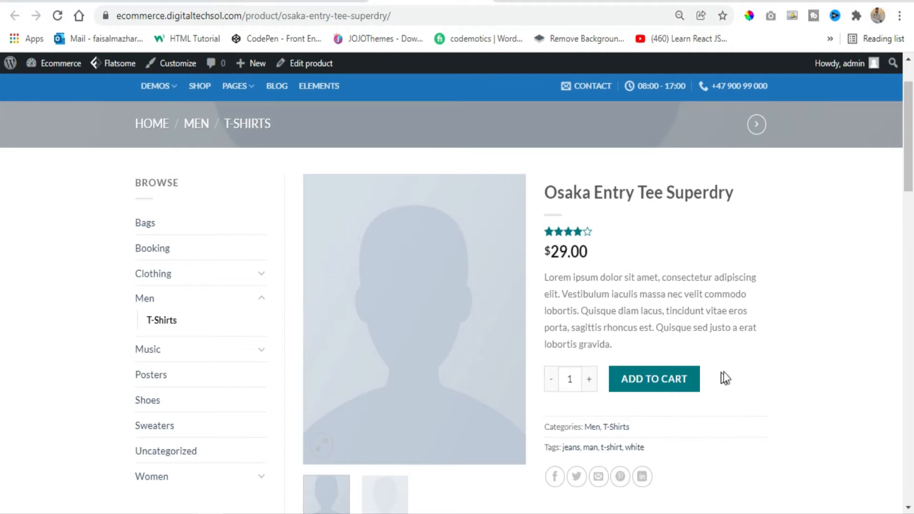
pyautogui.scroll(3, 781, 414)
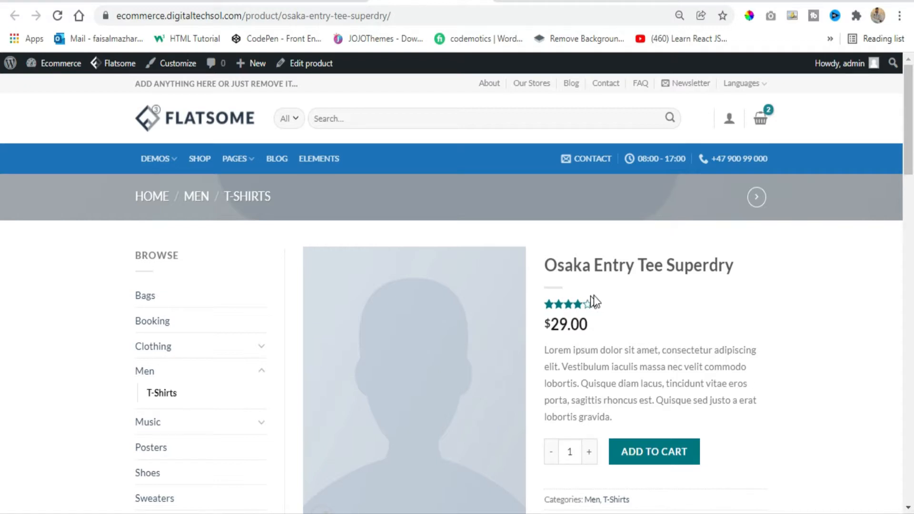
pyautogui.scroll(-2, 710, 441)
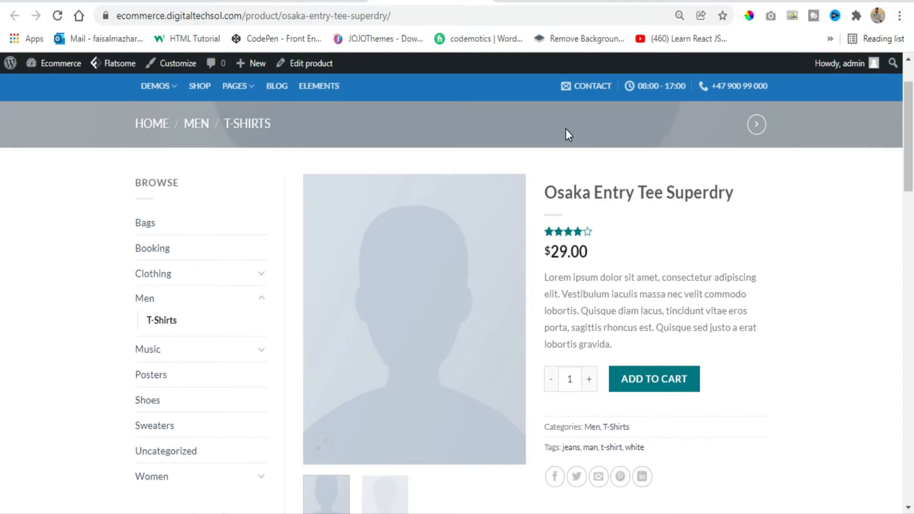
# Look over the WordPress.org page of the One Click Checkout For WooCommerce plugin, highlighting its title and its author MakeWebBetter
pyautogui.click(554, 4)
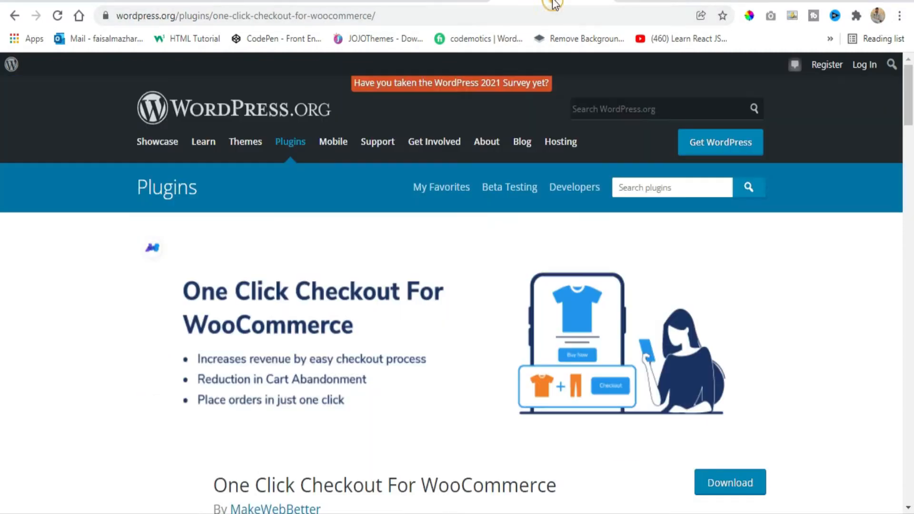
pyautogui.scroll(-2, 260, 257)
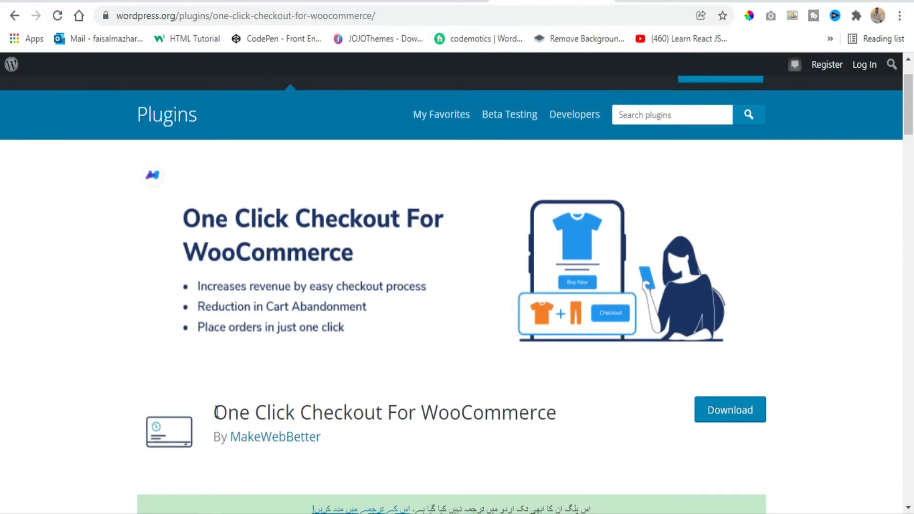
pyautogui.moveTo(558, 413); pyautogui.dragTo(205, 432)
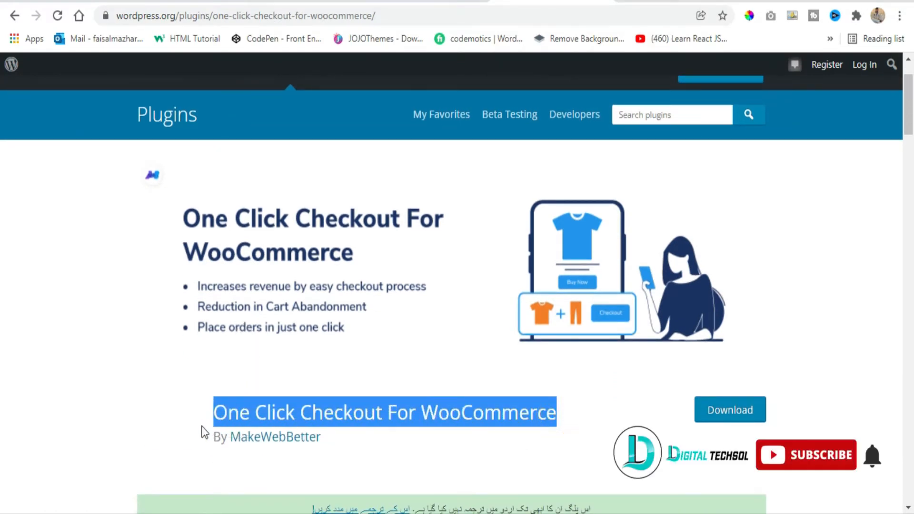
pyautogui.doubleClick(333, 442)
pyautogui.moveTo(275, 451); pyautogui.dragTo(231, 456)
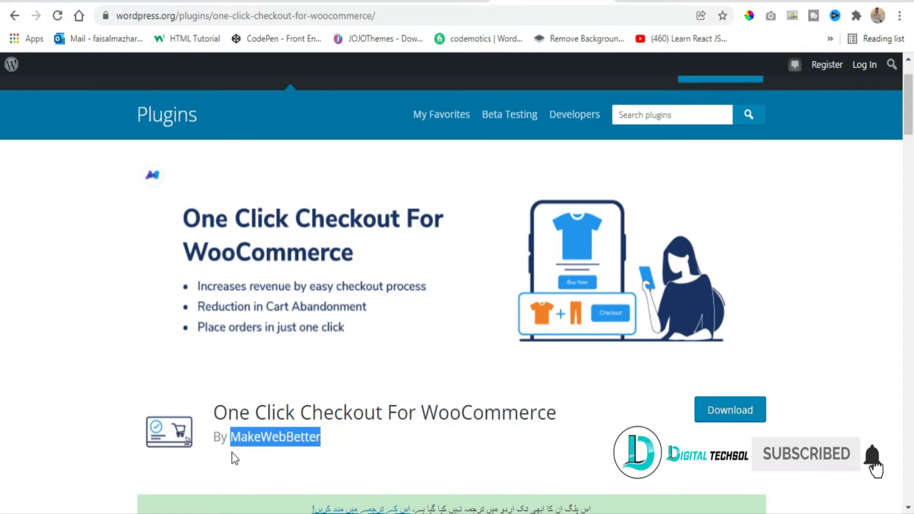
pyautogui.click(359, 443)
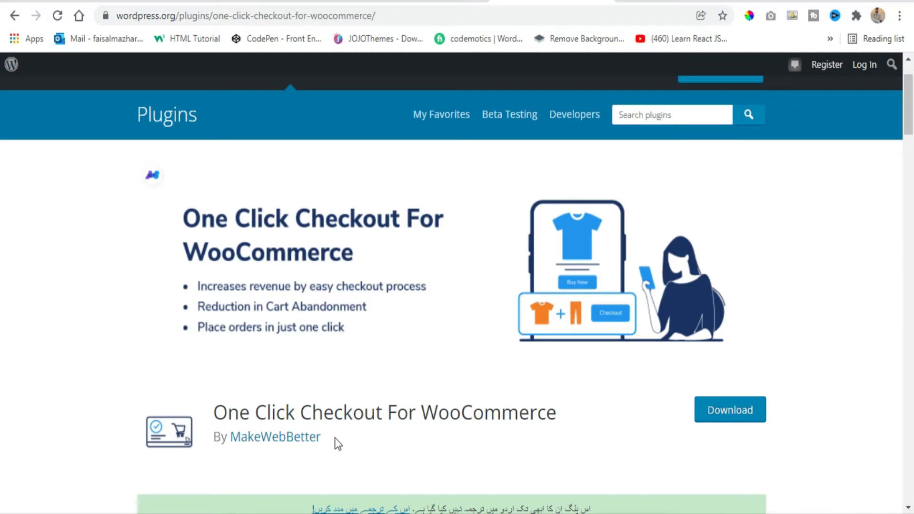
pyautogui.moveTo(338, 435); pyautogui.dragTo(215, 412)
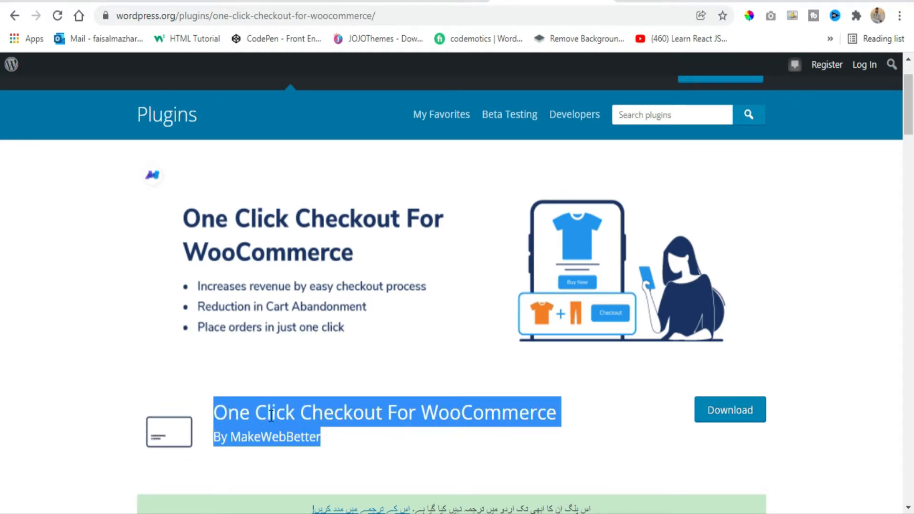
pyautogui.click(384, 433)
pyautogui.tripleClick(369, 415)
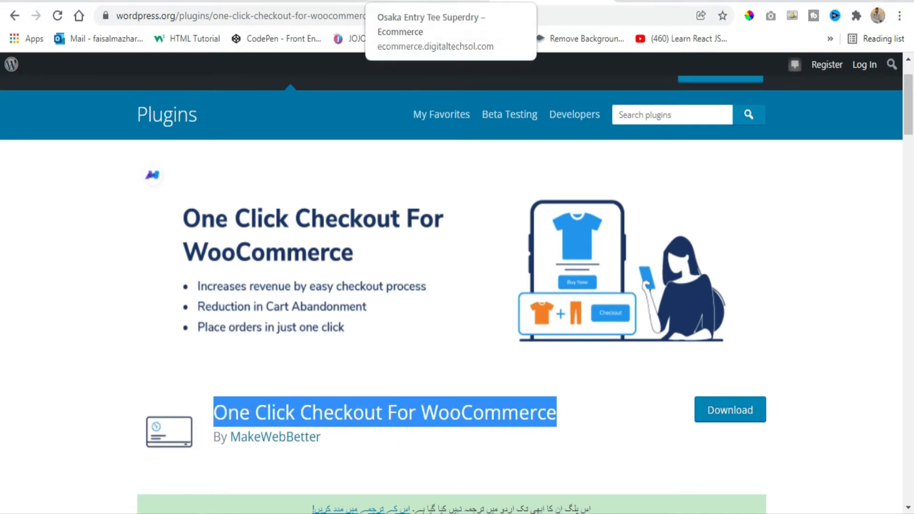
# Return to the Osaka Entry Tee Superdry product page and add one unit to the cart
pyautogui.click(436, 4)
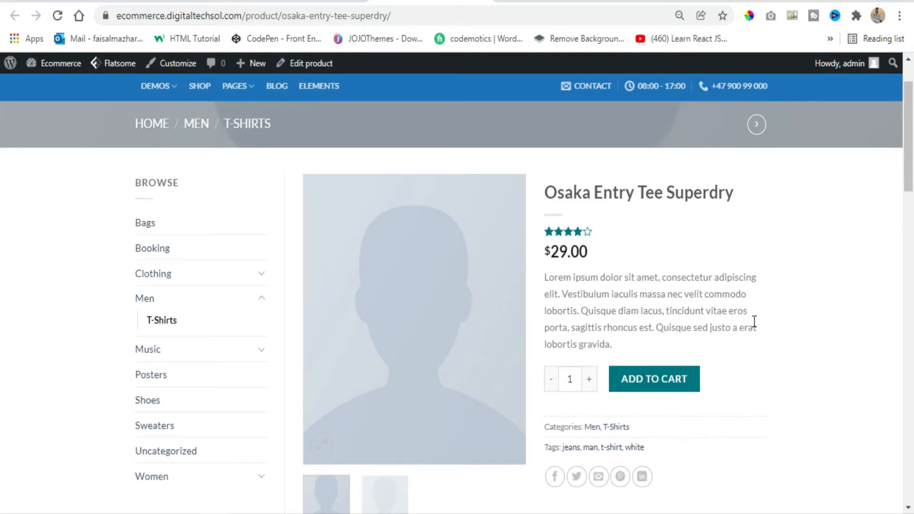
pyautogui.scroll(1, 757, 319)
pyautogui.scroll(2, 757, 320)
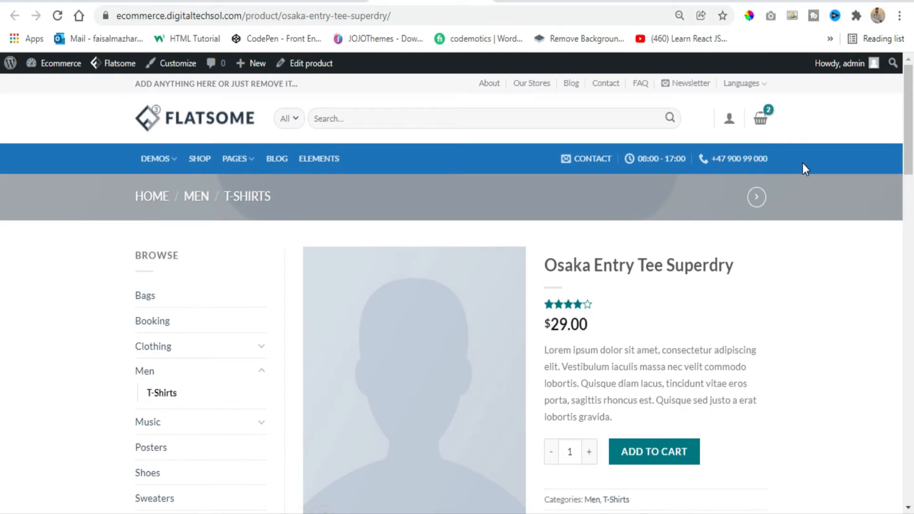
pyautogui.scroll(-2, 94, 157)
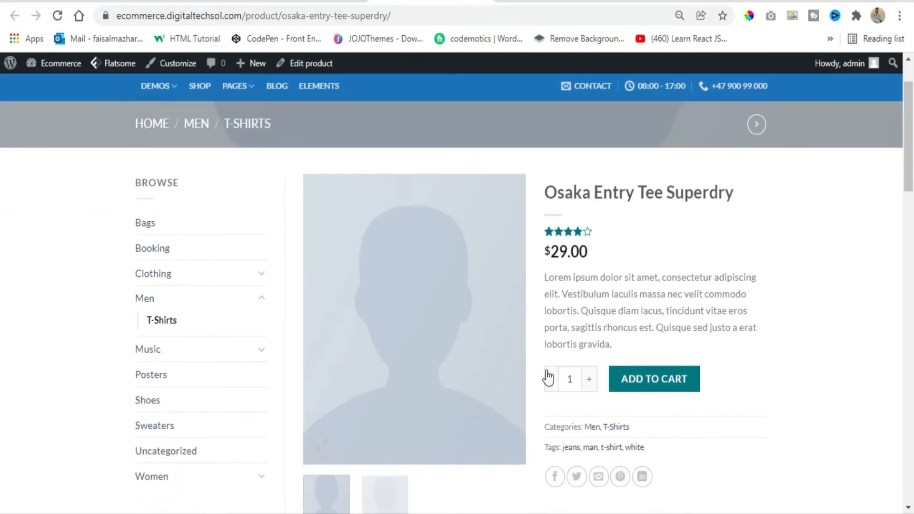
pyautogui.click(682, 376)
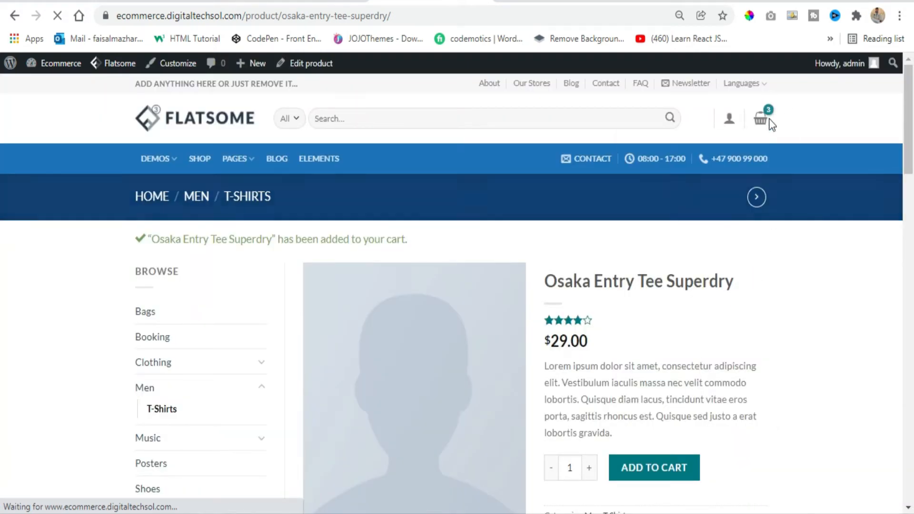
# Walk through the standard purchase flow from the mini cart via the cart page to the checkout details, ending at the store's home page
pyautogui.moveTo(769, 131)
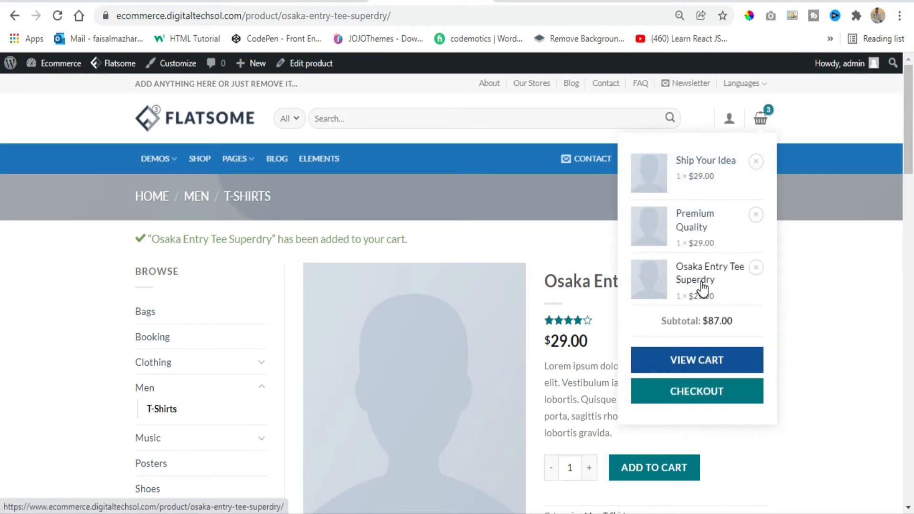
pyautogui.click(708, 366)
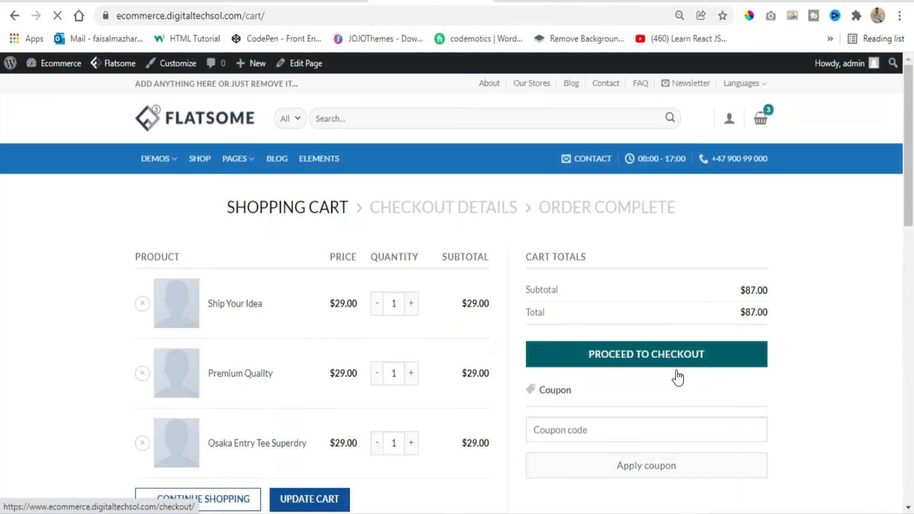
pyautogui.click(646, 360)
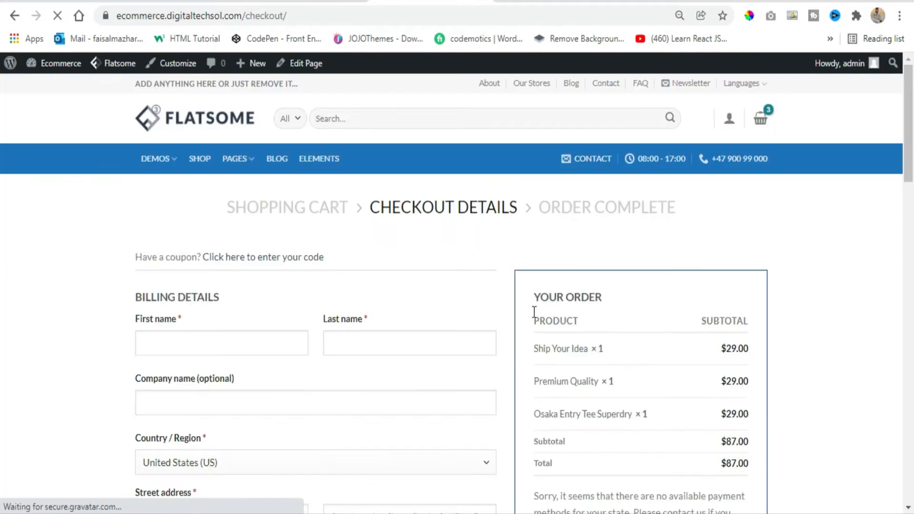
pyautogui.click(206, 127)
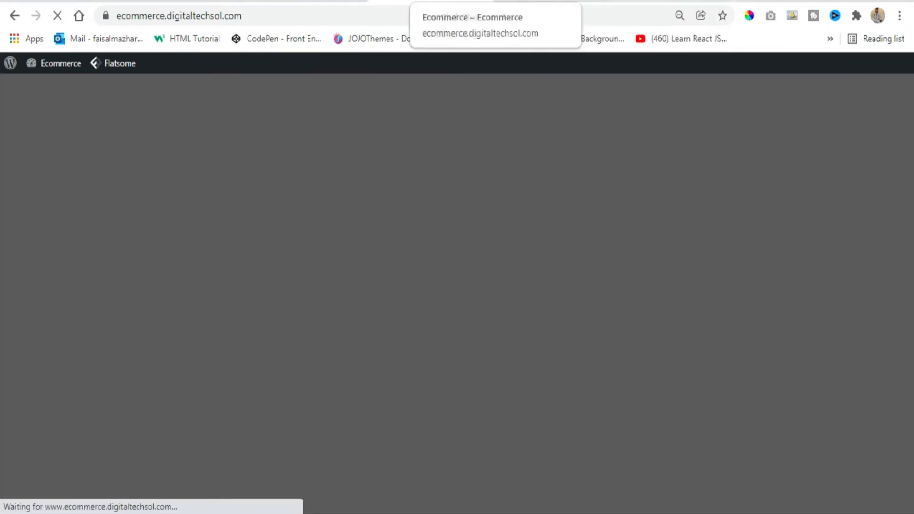
# Copy the plugin title from its WordPress.org page, search Google for "One Click Checkout For WooCommerce" and open the WordPress.org result
pyautogui.click(556, 1)
pyautogui.rightClick(355, 412)
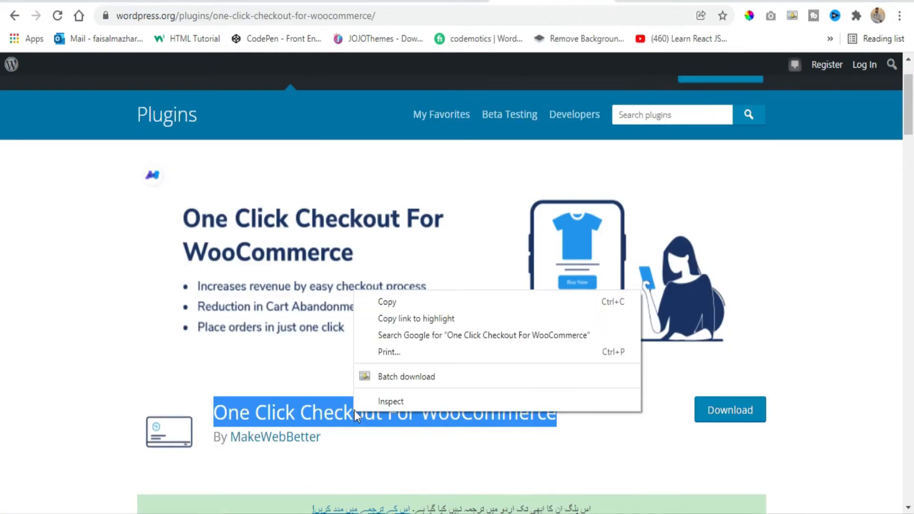
pyautogui.click(407, 302)
pyautogui.click(657, 4)
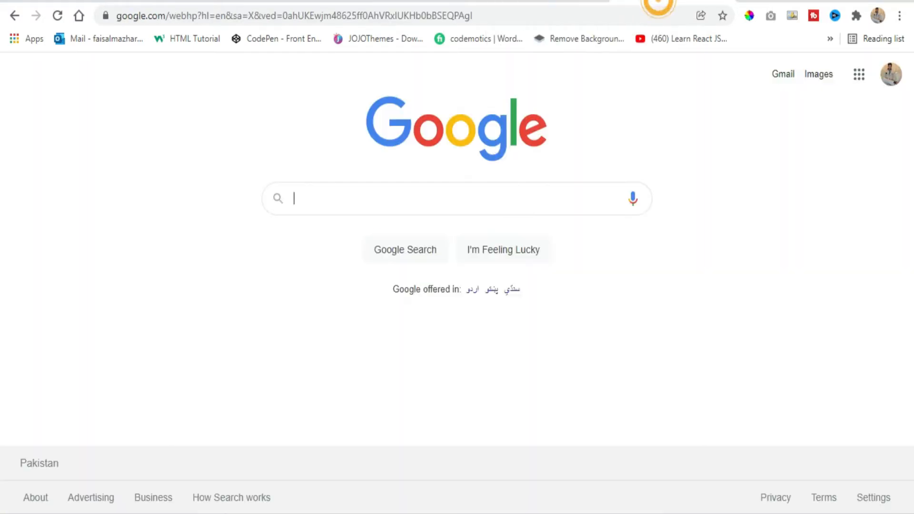
pyautogui.hotkey('ctrl', 'v')
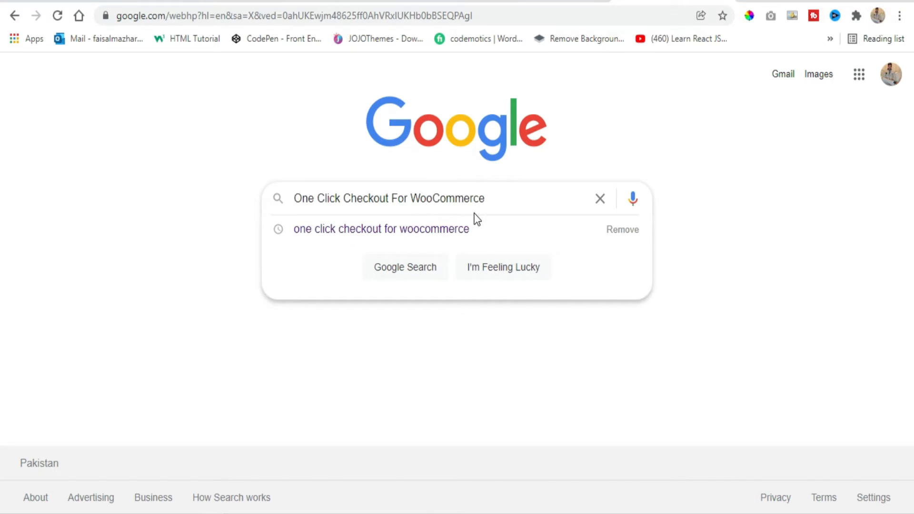
pyautogui.press('Return')
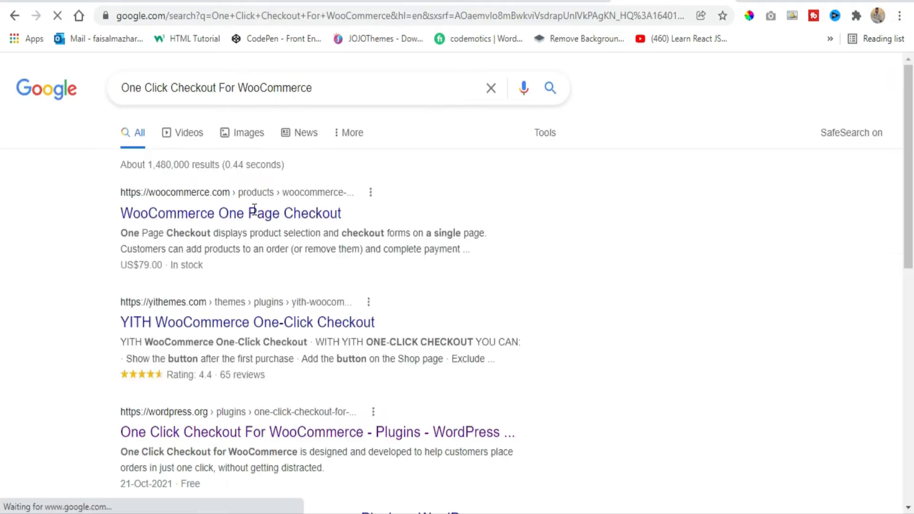
pyautogui.click(250, 434)
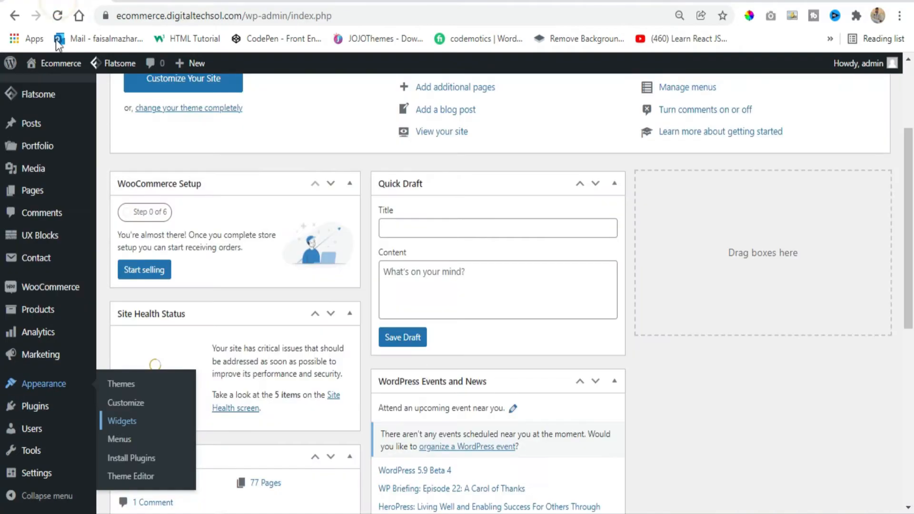
# In the store's WordPress admin, open the installed plugins and activate One Click Checkout For WooCommerce
pyautogui.scroll(-3, 65, 343)
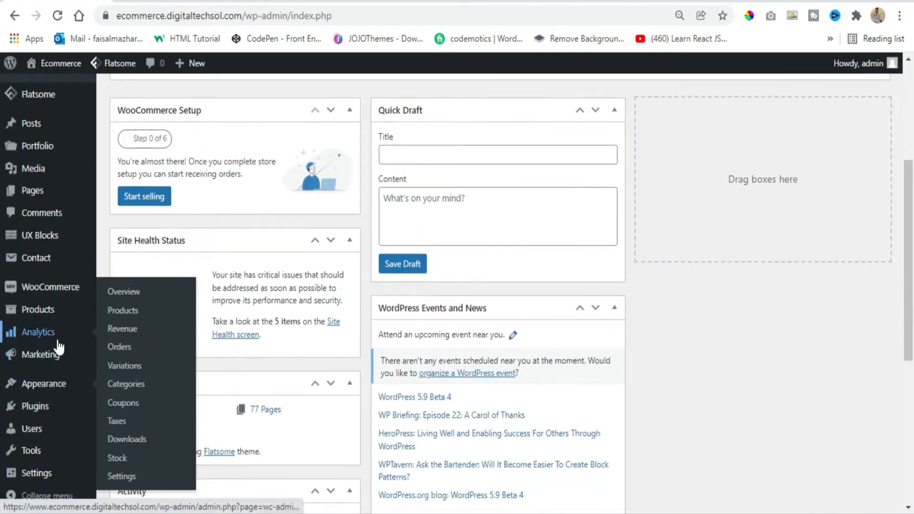
pyautogui.moveTo(59, 408)
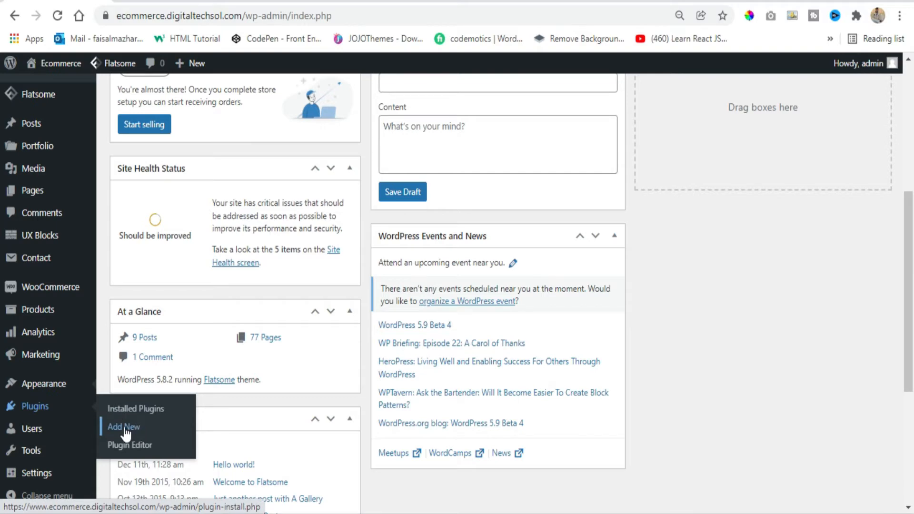
pyautogui.click(142, 415)
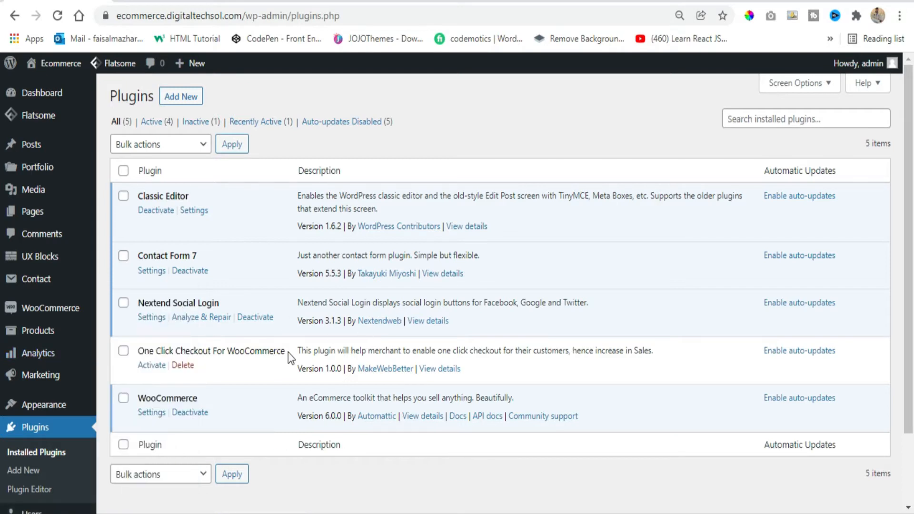
pyautogui.moveTo(288, 351); pyautogui.dragTo(135, 347)
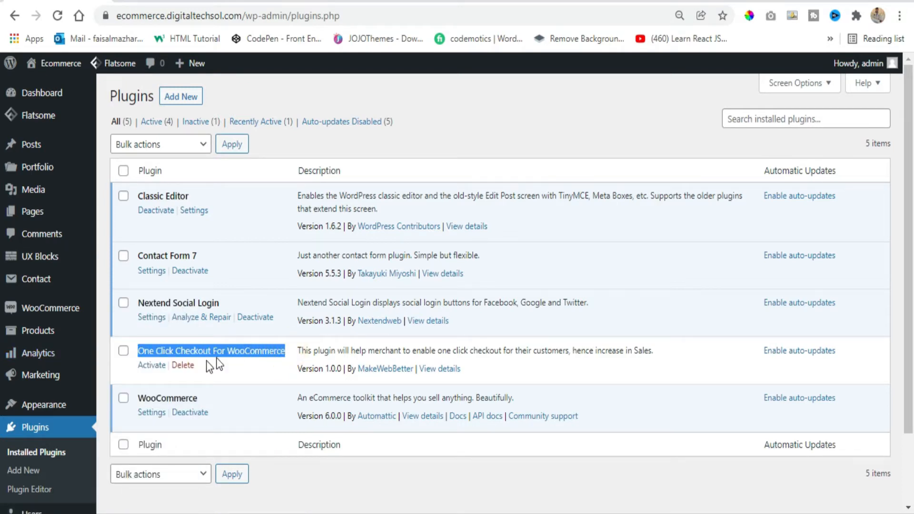
pyautogui.click(153, 367)
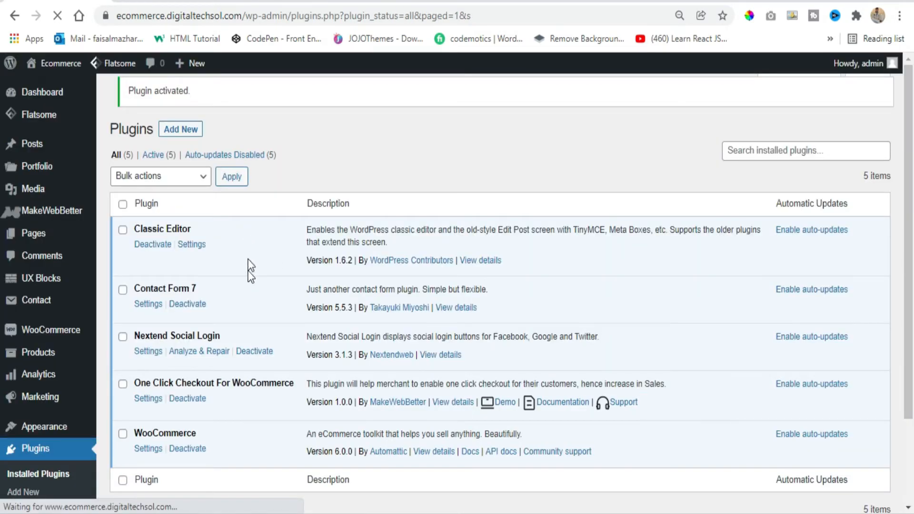
# Open the settings of One Click Checkout For WooCommerce and switch the Enable plugin option off and on again
pyautogui.click(148, 406)
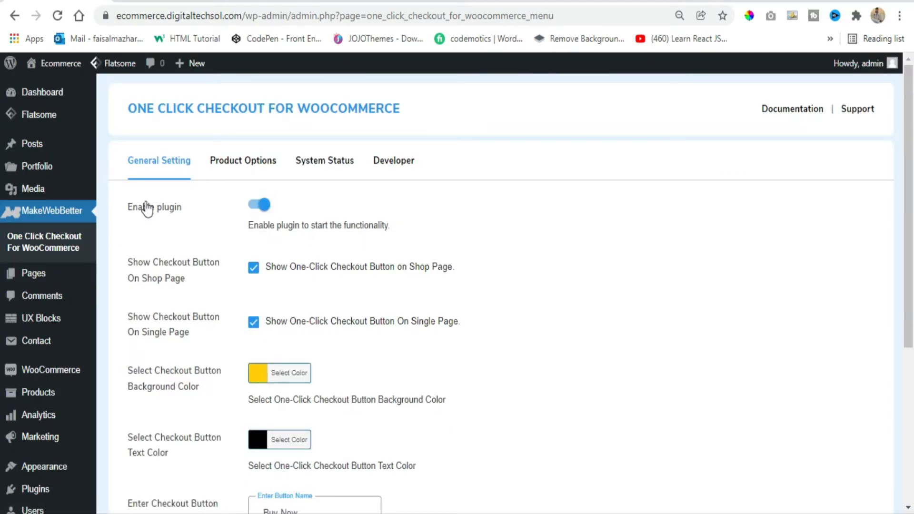
pyautogui.click(266, 209)
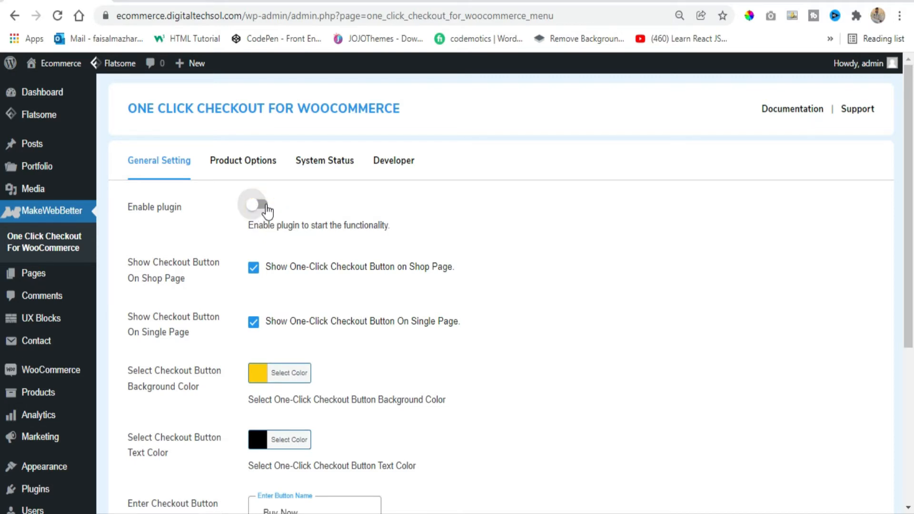
pyautogui.click(266, 209)
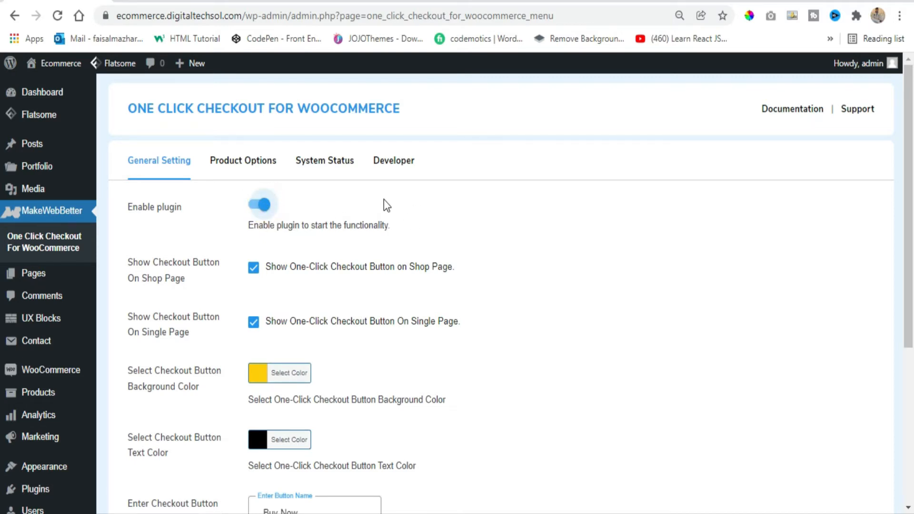
# Switch to the store's home page and open the Osaka Entry Tee Superdry product page from the product lists
pyautogui.scroll(-1, 145, 275)
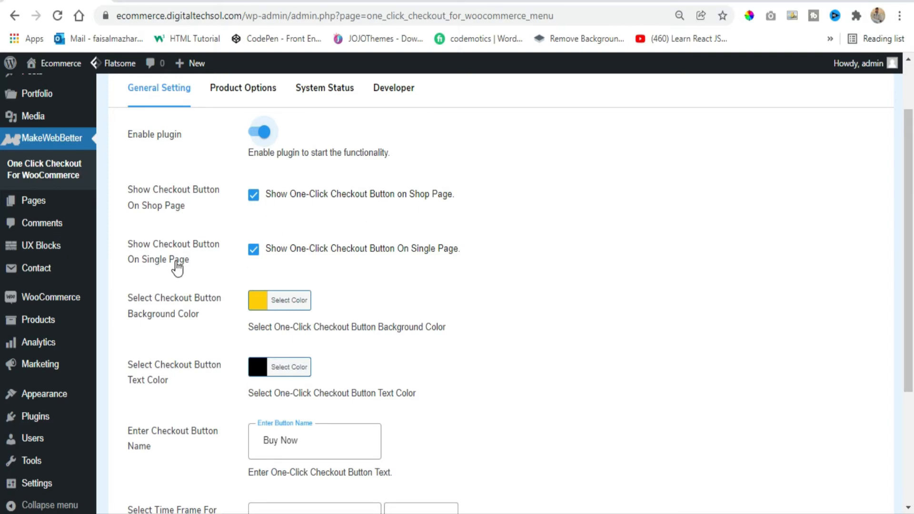
pyautogui.click(267, 1)
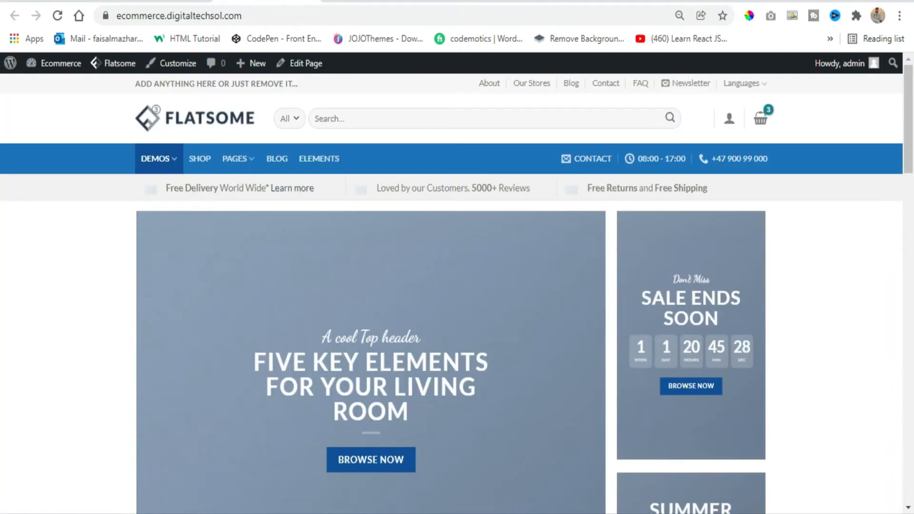
pyautogui.scroll(-8, 390, 289)
pyautogui.scroll(-15, 399, 316)
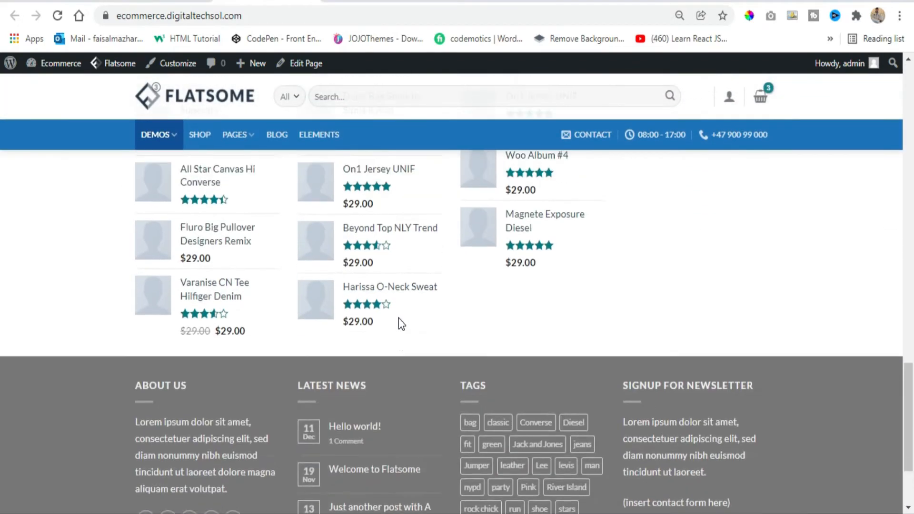
pyautogui.scroll(4, 399, 318)
pyautogui.click(224, 281)
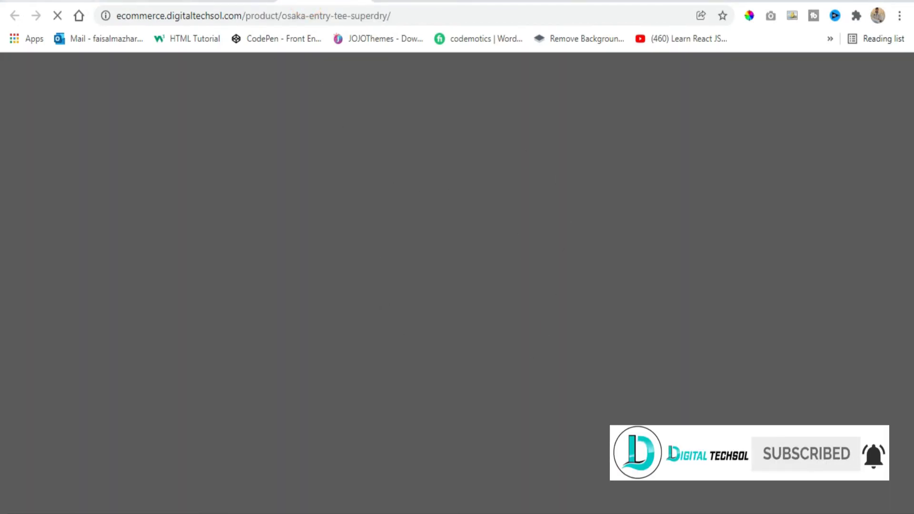
# Return to the plugin's general settings and open the checkout button's background color picker, then close it
pyautogui.click(31, 1)
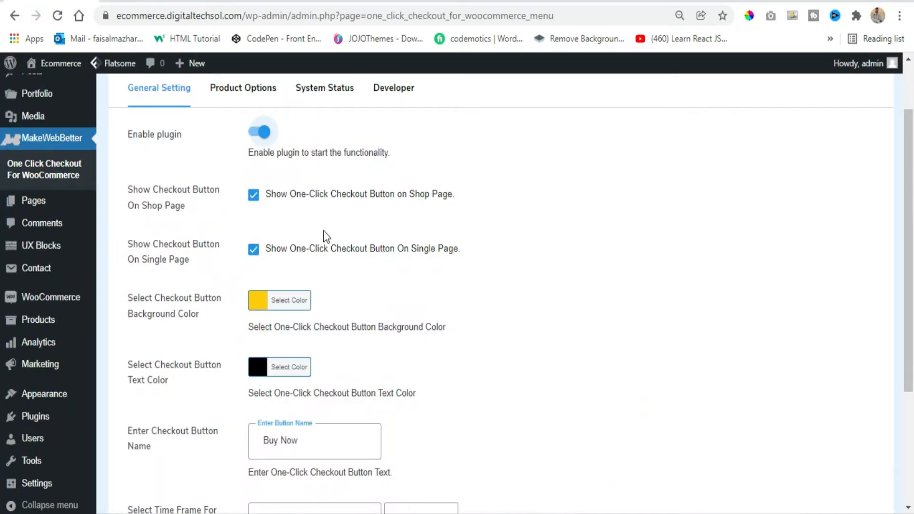
pyautogui.click(258, 300)
pyautogui.click(258, 301)
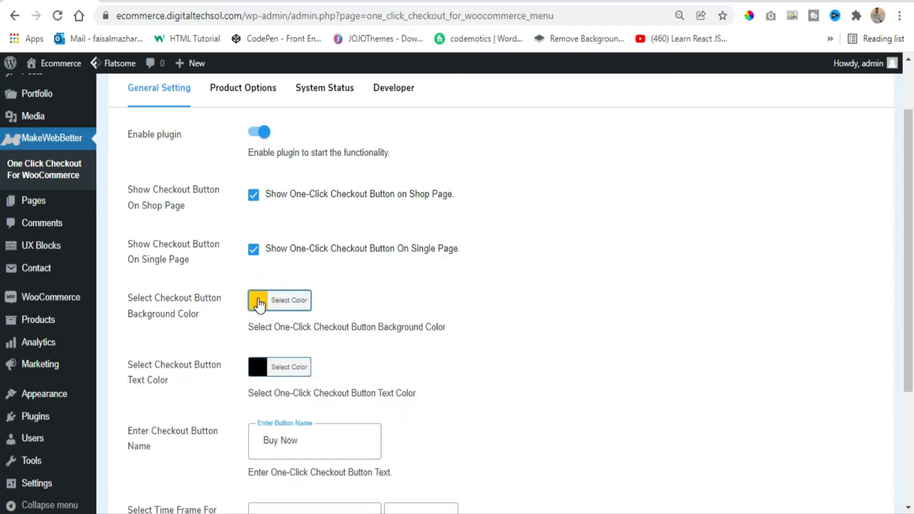
# Set the one-click checkout button name to "Order Now"
pyautogui.scroll(-2, 498, 286)
pyautogui.click(325, 370)
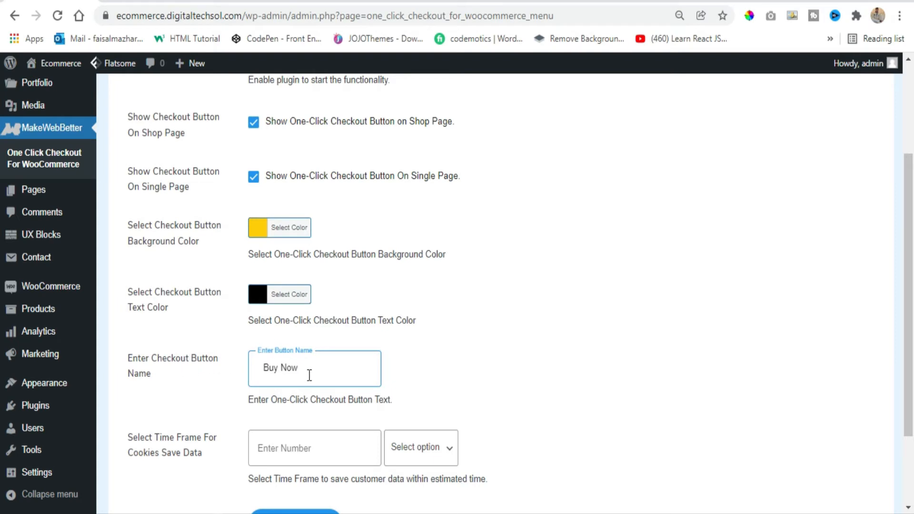
pyautogui.tripleClick(310, 374)
pyautogui.click(334, 366)
pyautogui.tripleClick(334, 366)
pyautogui.write('Order Now')
pyautogui.click(475, 364)
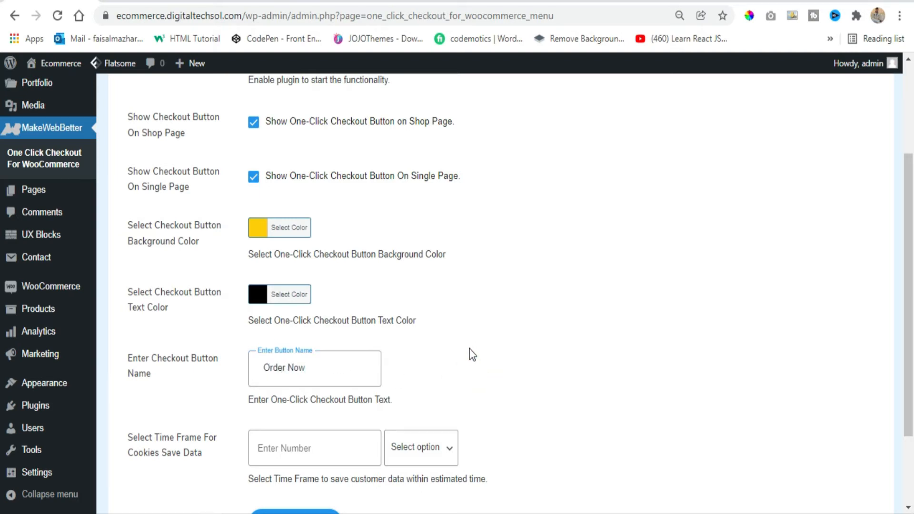
# Set the time frame for saving customer data in cookies to 10 Years
pyautogui.scroll(-2, 408, 320)
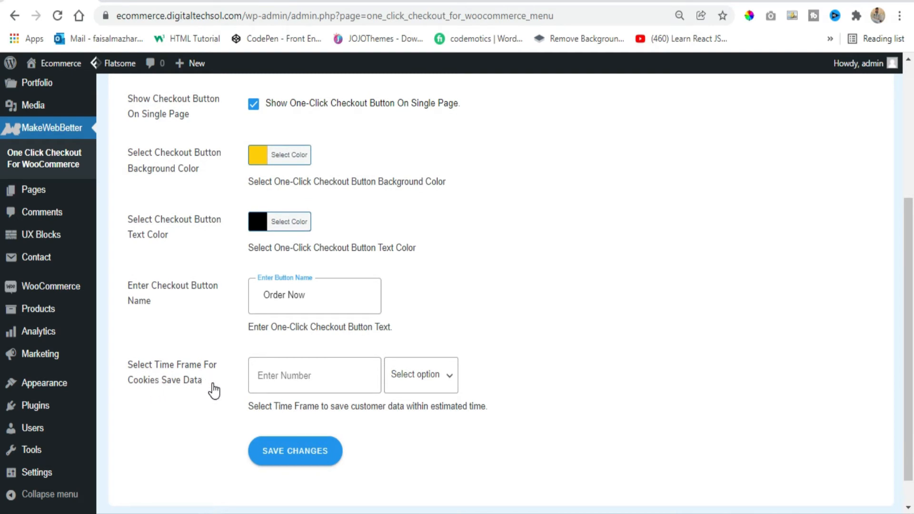
pyautogui.scroll(-1, 802, 333)
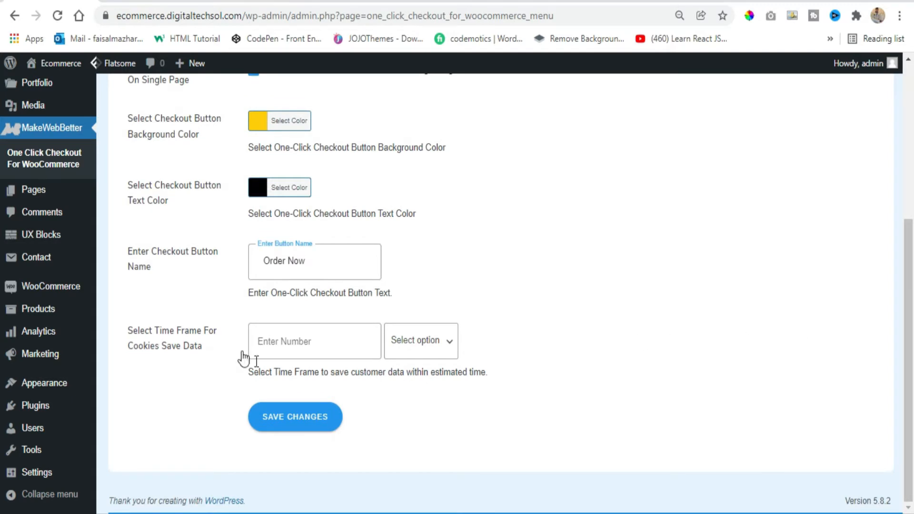
pyautogui.click(277, 343)
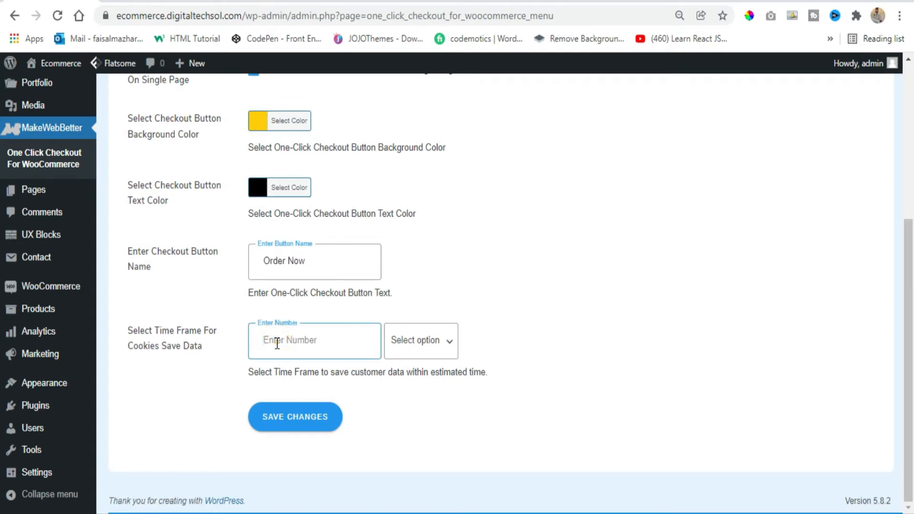
pyautogui.write('10')
pyautogui.click(436, 346)
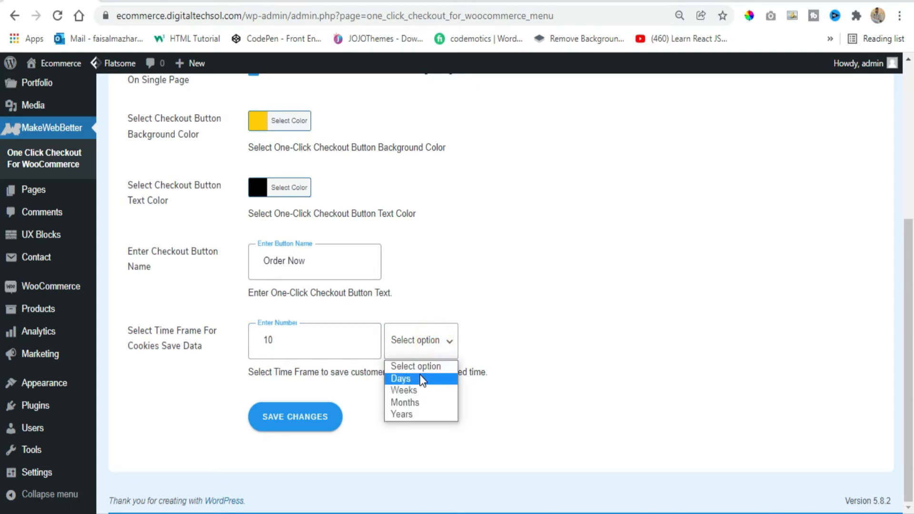
pyautogui.click(420, 416)
pyautogui.click(420, 413)
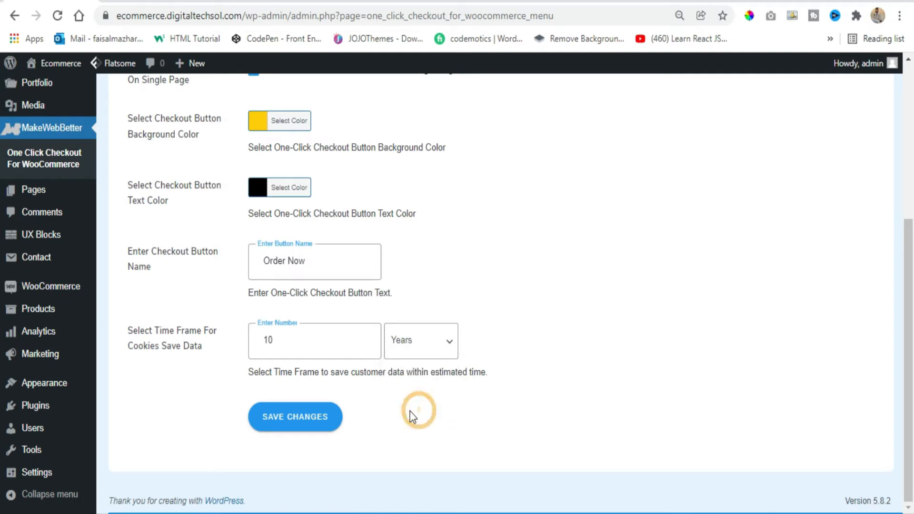
# Save the changes to the plugin's general settings
pyautogui.click(321, 347)
pyautogui.moveTo(200, 348); pyautogui.dragTo(130, 330)
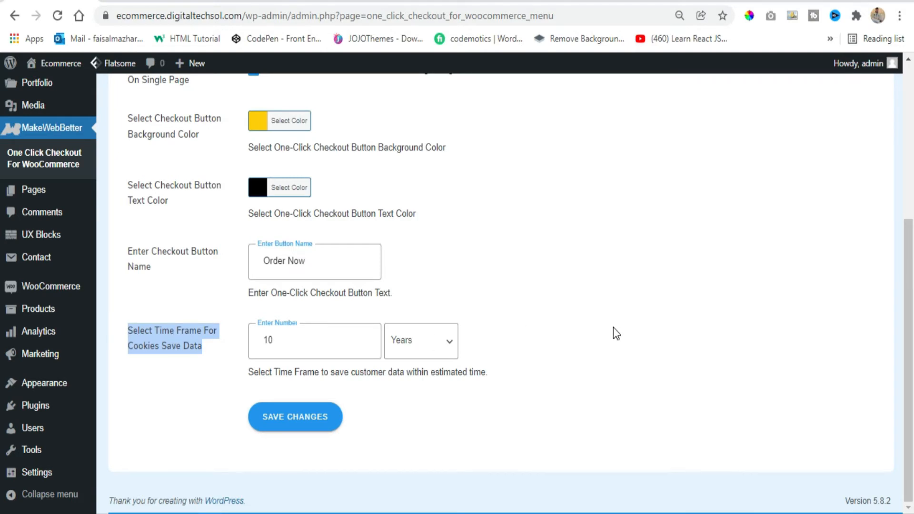
pyautogui.doubleClick(339, 341)
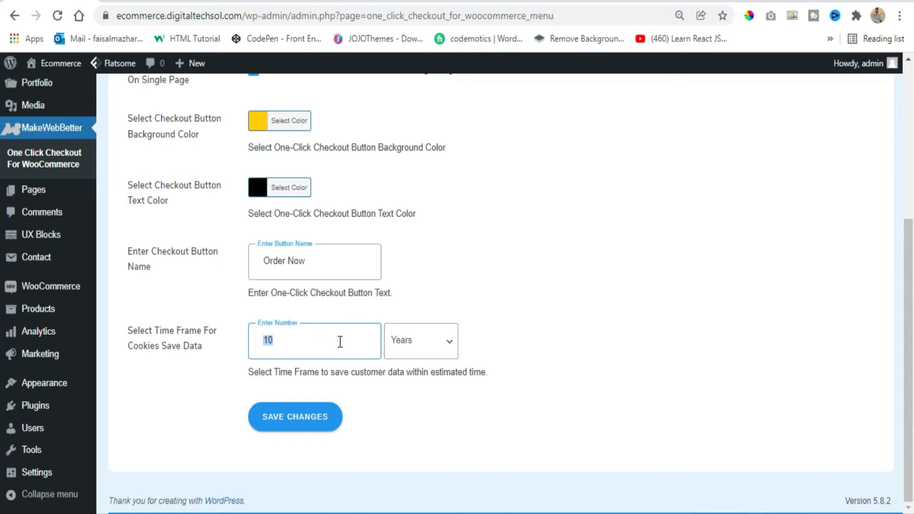
pyautogui.click(353, 341)
pyautogui.click(318, 426)
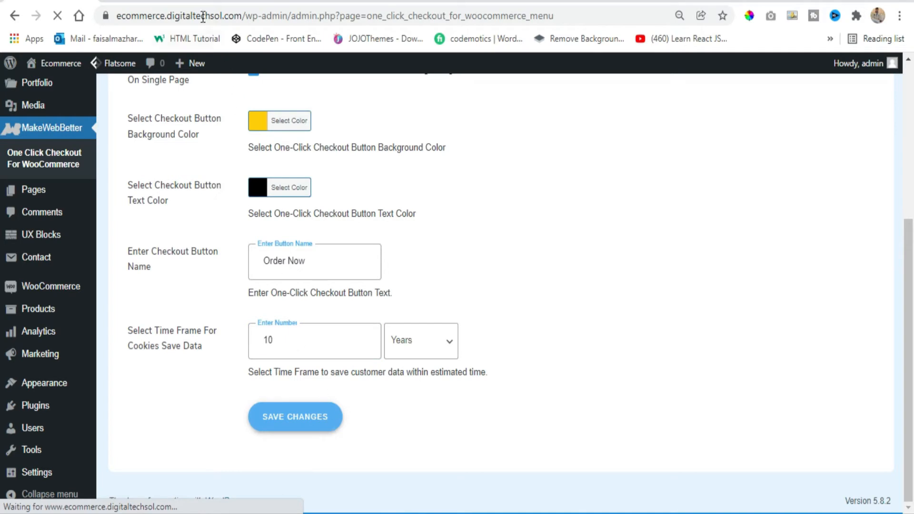
# Reload the Osaka Entry Tee Superdry product page and order the product with its one-click Order Now button
pyautogui.click(234, 2)
pyautogui.click(328, 2)
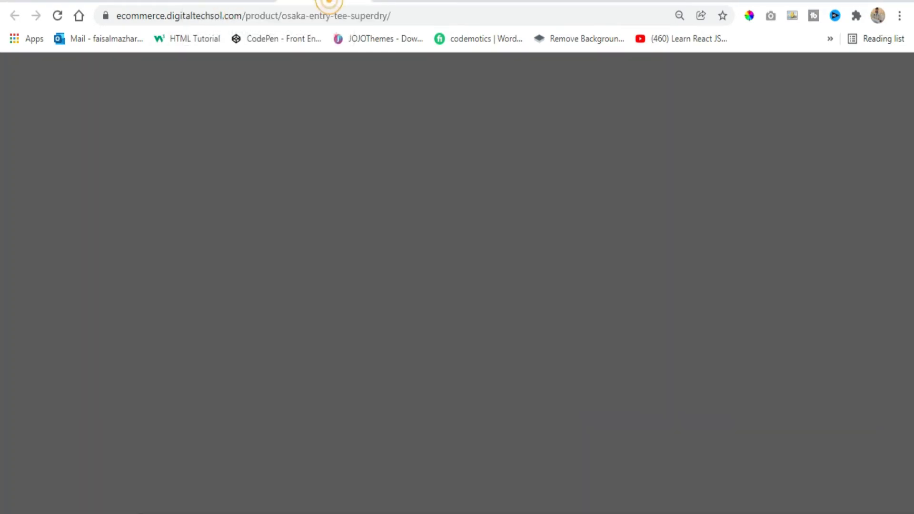
pyautogui.scroll(-2, 686, 300)
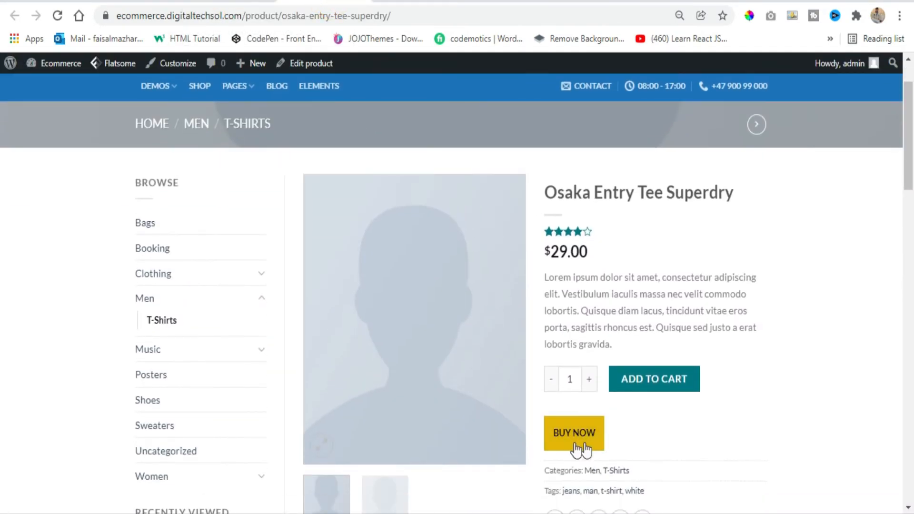
pyautogui.click(577, 447)
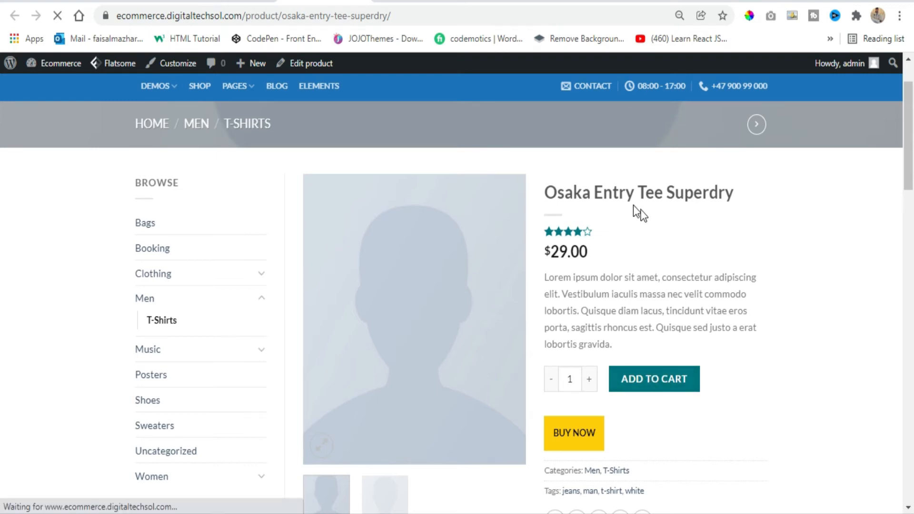
pyautogui.scroll(-2, 737, 375)
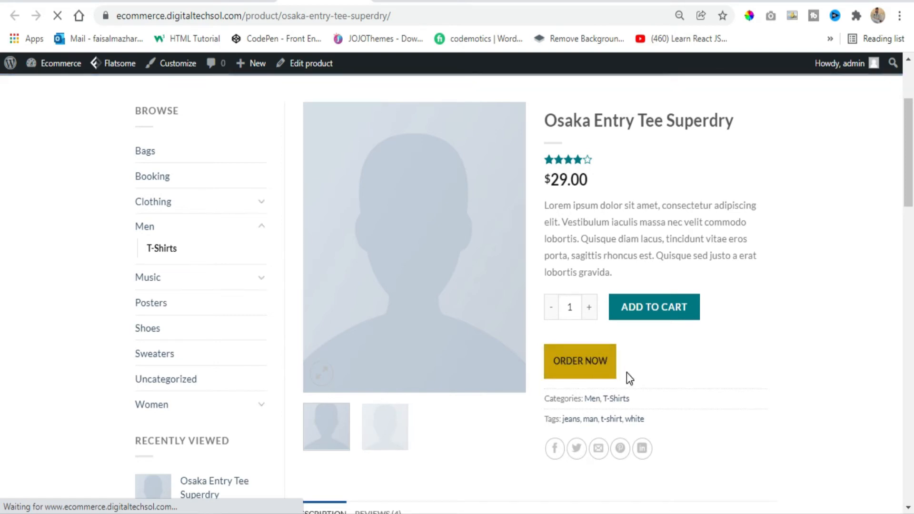
pyautogui.click(597, 365)
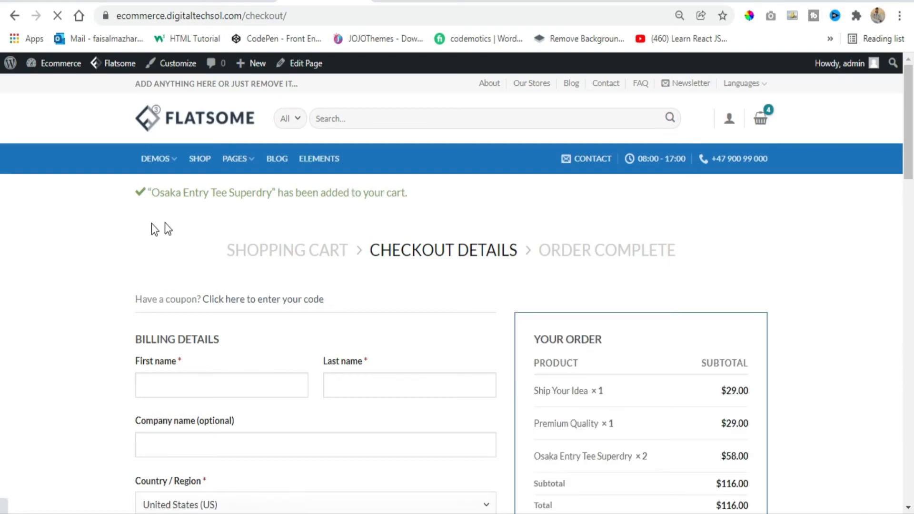
# Review the checkout details page and the shopping cart contents, and return to the store's home page
pyautogui.scroll(-1, 842, 288)
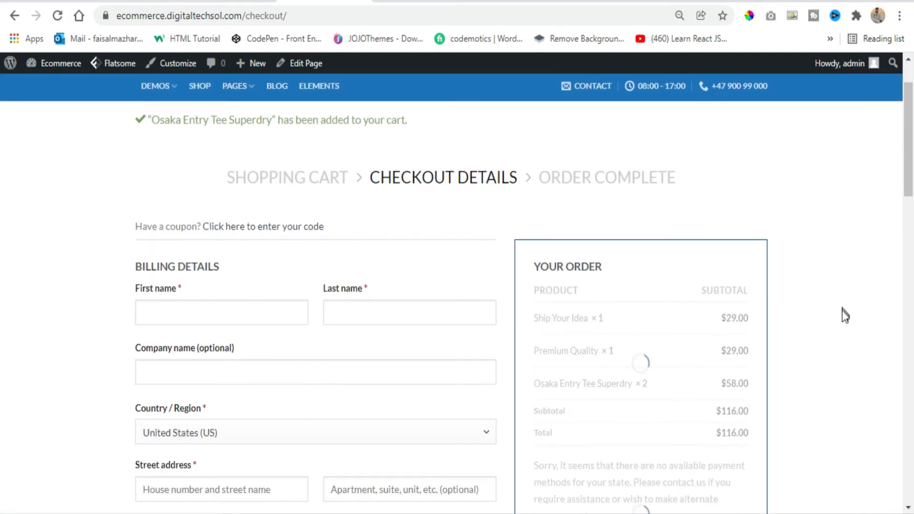
pyautogui.scroll(1, 650, 228)
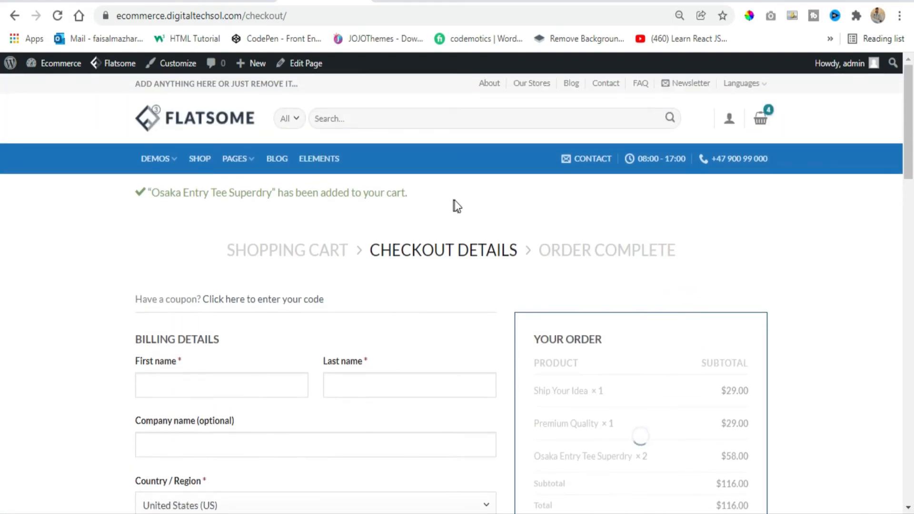
pyautogui.click(759, 118)
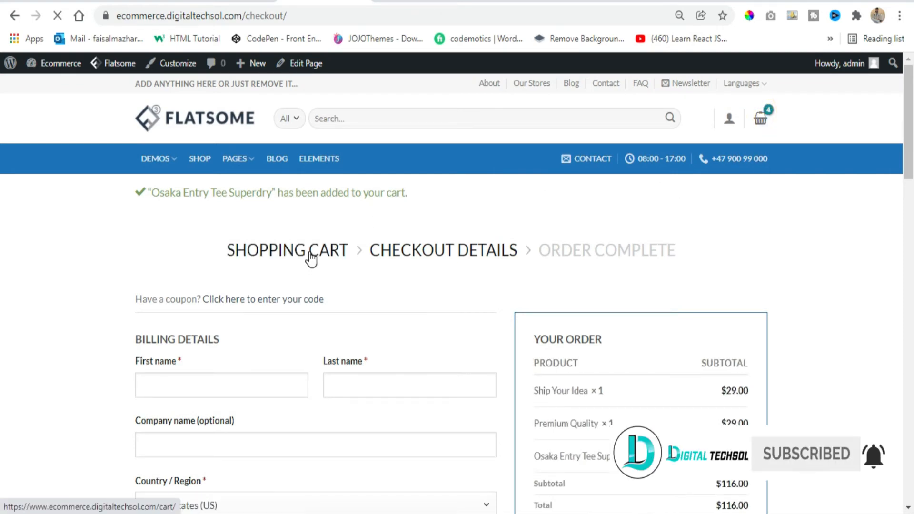
pyautogui.scroll(-3, 767, 403)
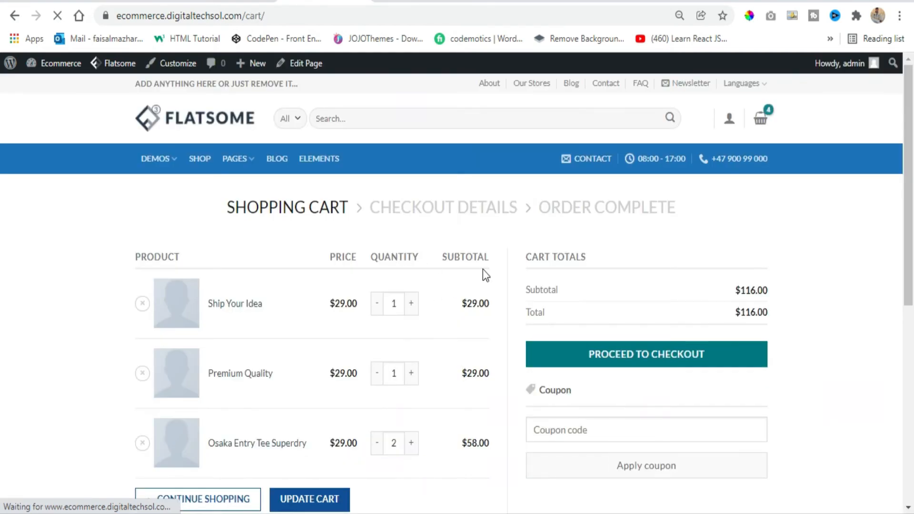
pyautogui.scroll(-3, 483, 290)
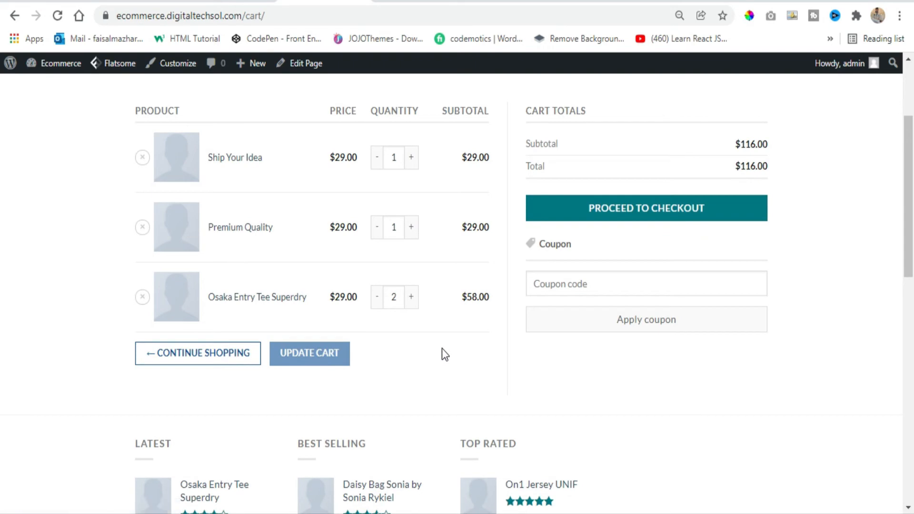
pyautogui.scroll(3, 439, 385)
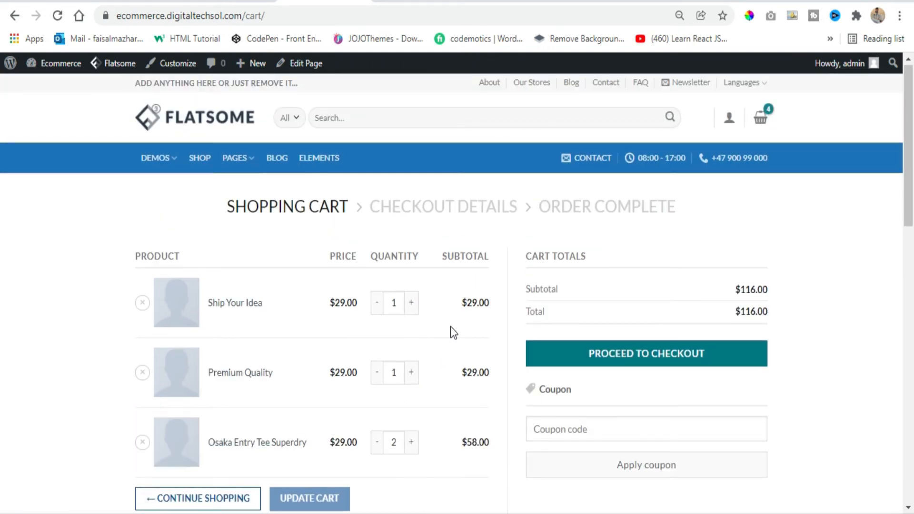
pyautogui.click(200, 115)
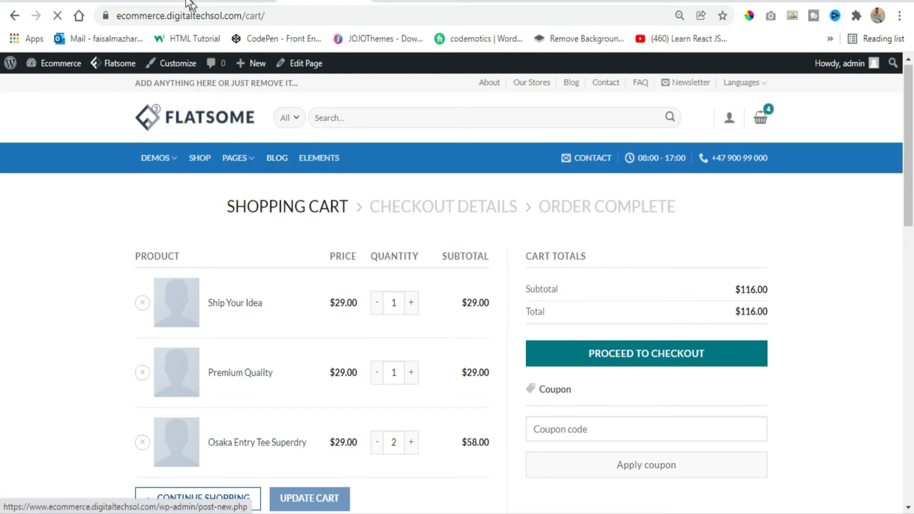
# In the plugin's product options, exclude Osaka Entry Tee Superdry from showing the one-click checkout button
pyautogui.click(65, 1)
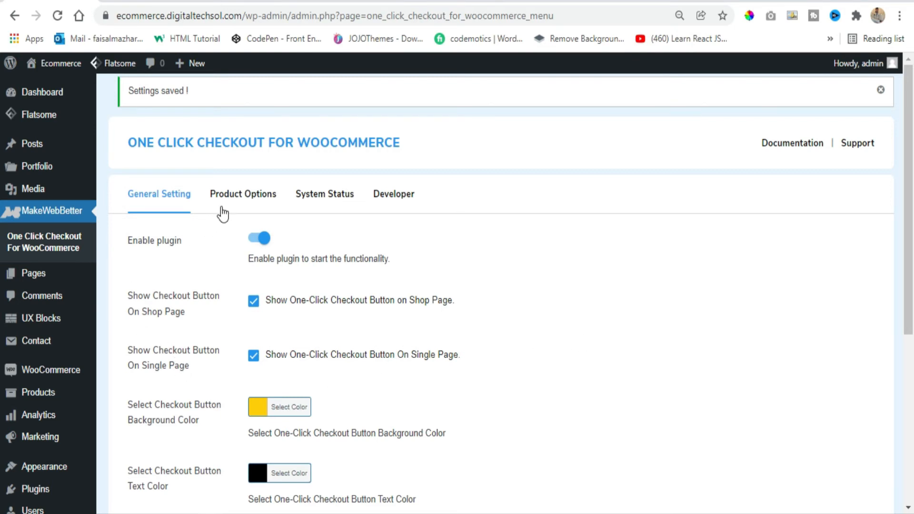
pyautogui.click(237, 199)
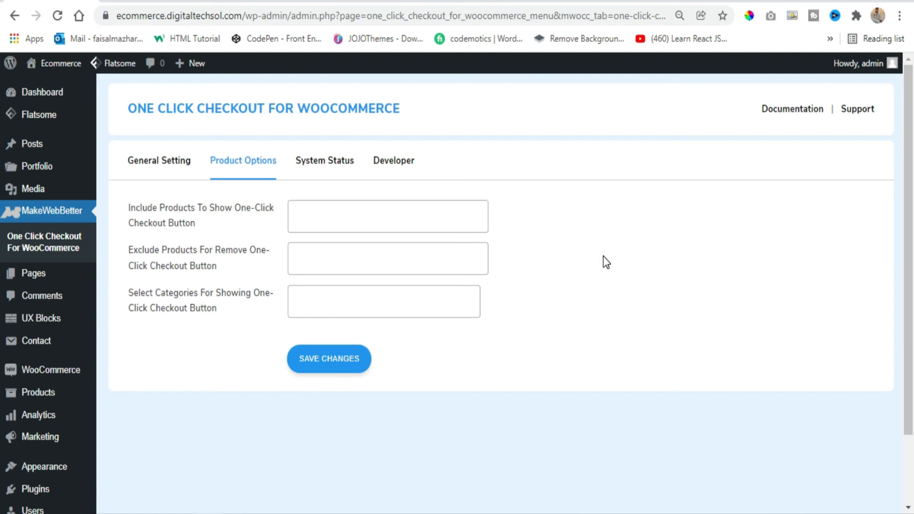
pyautogui.click(340, 262)
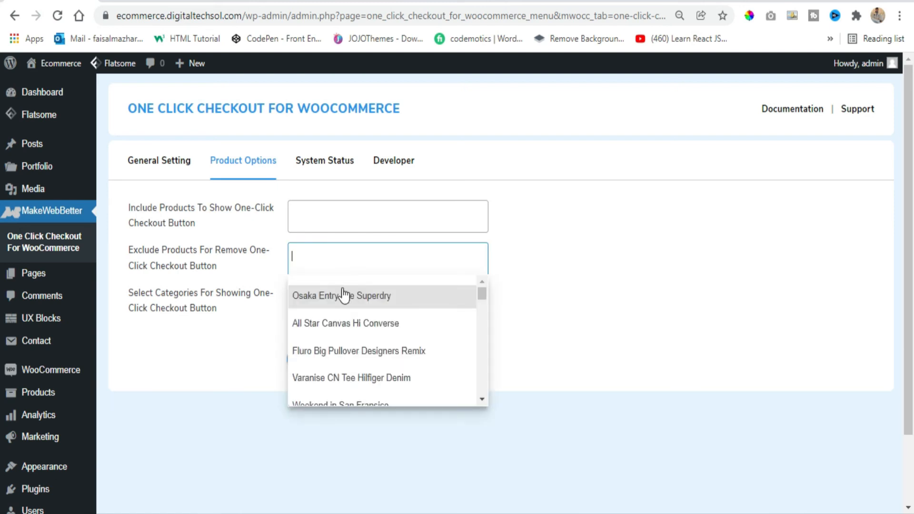
pyautogui.click(328, 302)
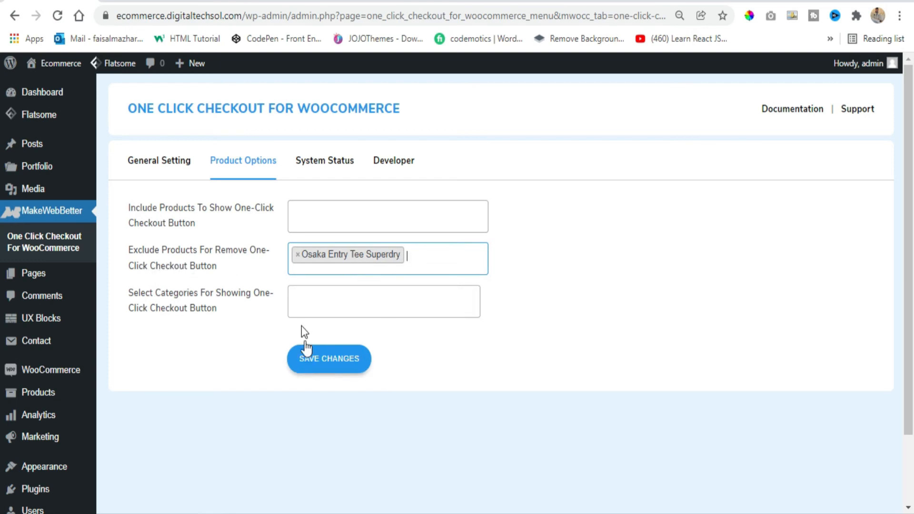
pyautogui.click(309, 358)
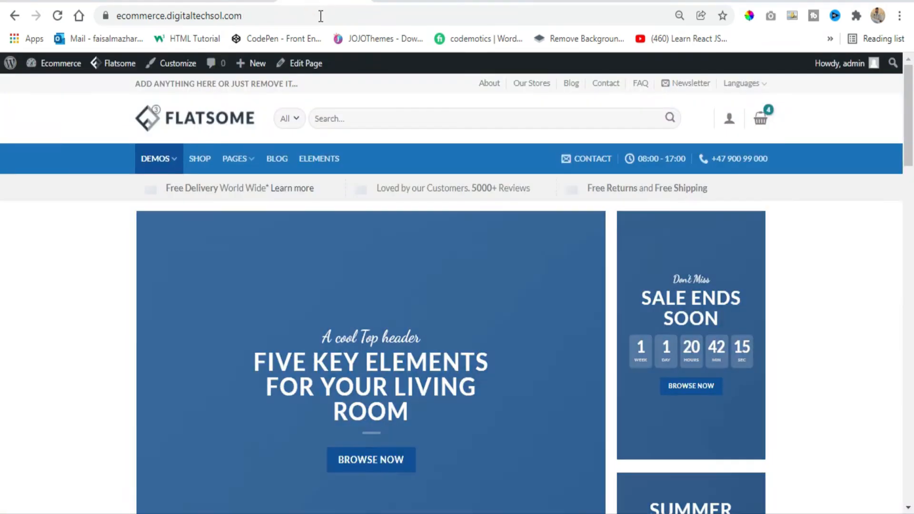
# Look through the categories available for showing the one-click checkout button, leave the category selection empty, and save the product options
pyautogui.scroll(-15, 257, 217)
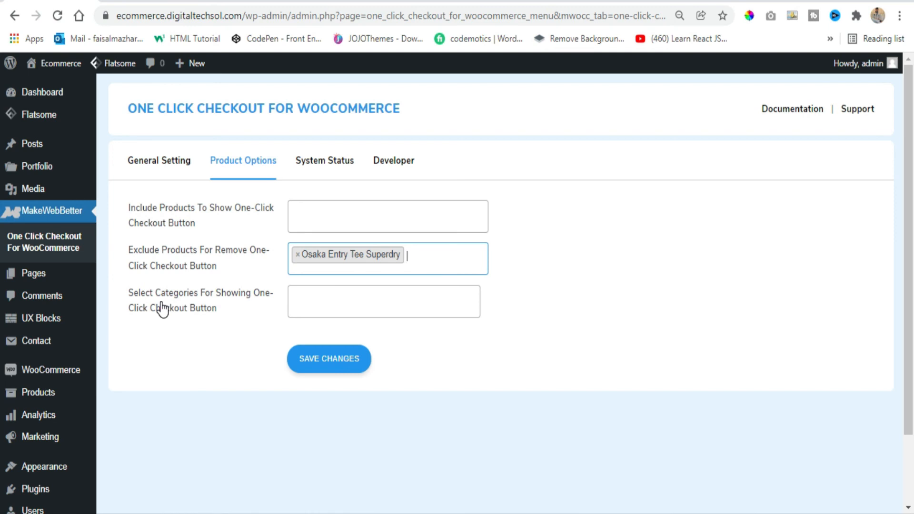
pyautogui.click(323, 307)
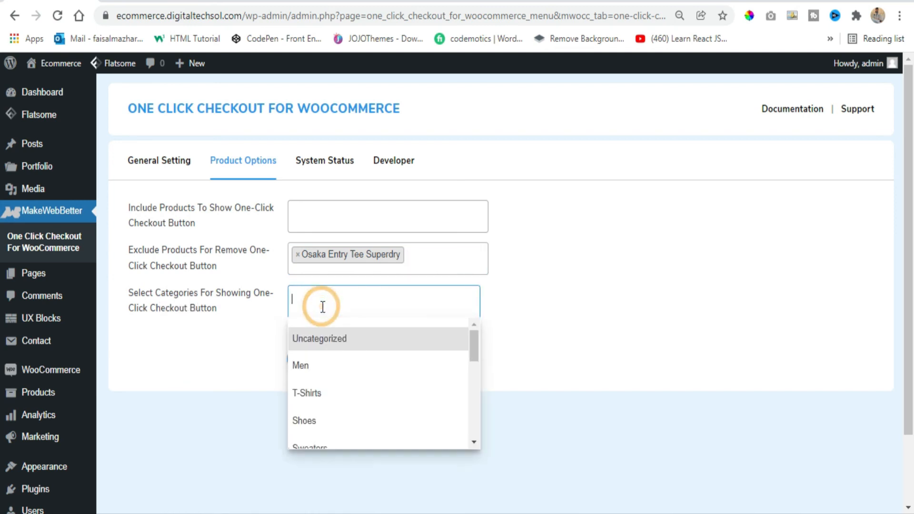
pyautogui.scroll(-2, 338, 380)
pyautogui.scroll(-5, 338, 380)
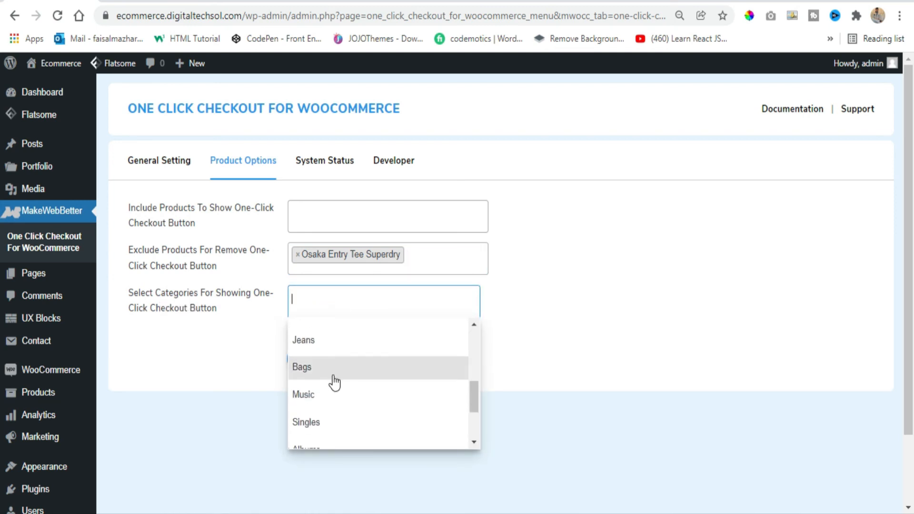
pyautogui.click(535, 373)
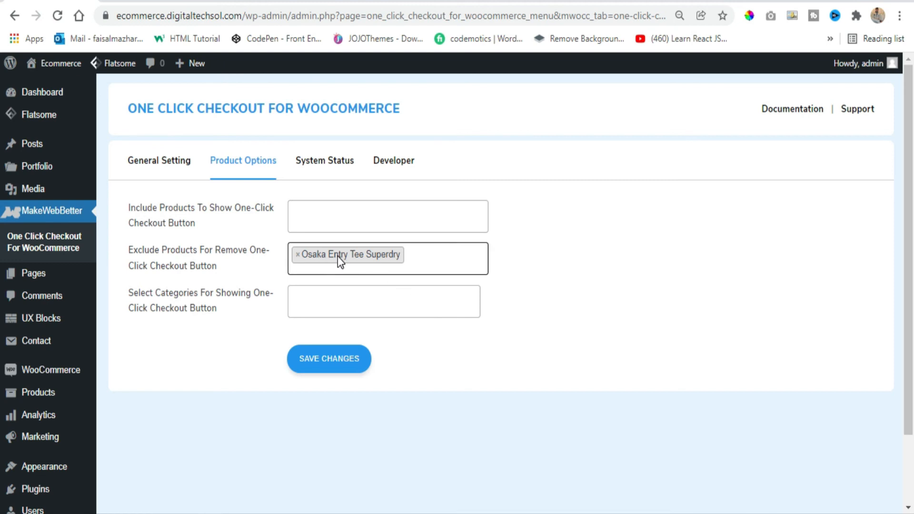
pyautogui.click(317, 368)
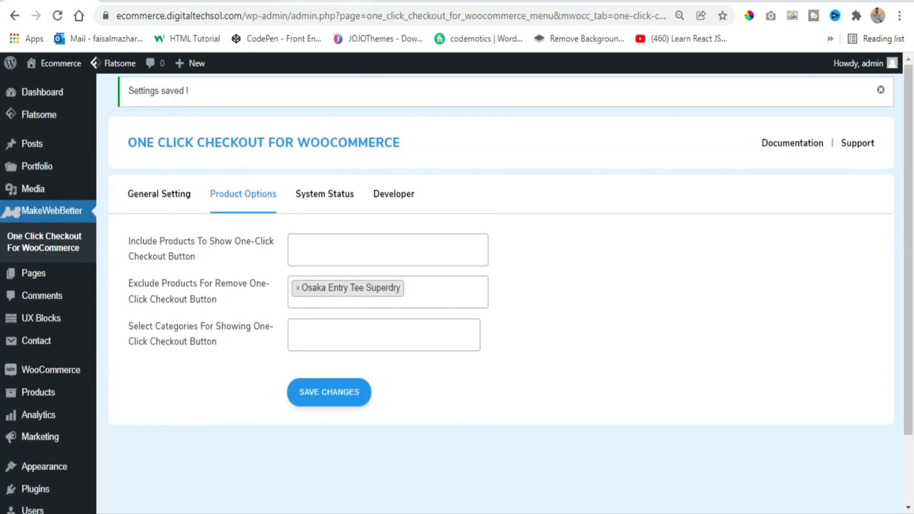
# Open the Osaka Entry Tee Superdry product from the store's home page and check its purchase area for the one-click checkout button
pyautogui.click(315, 2)
pyautogui.click(376, 2)
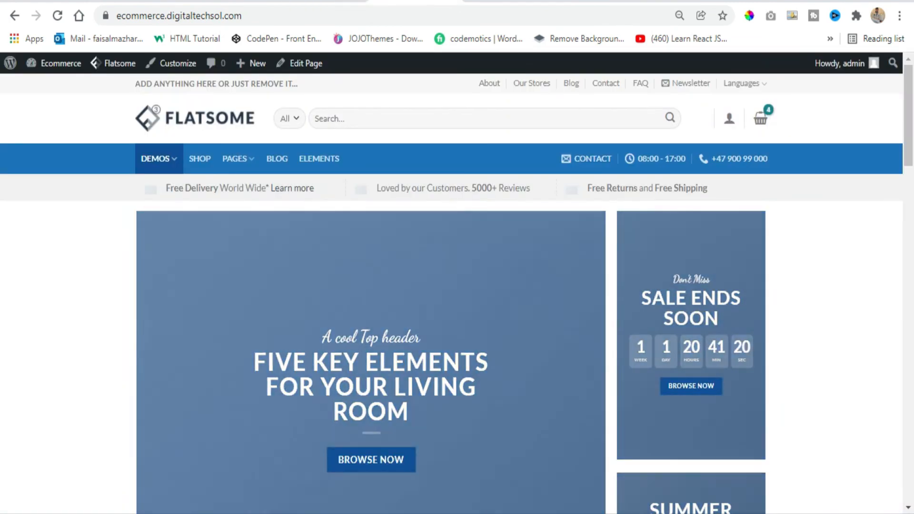
pyautogui.click(329, 2)
pyautogui.click(219, 286)
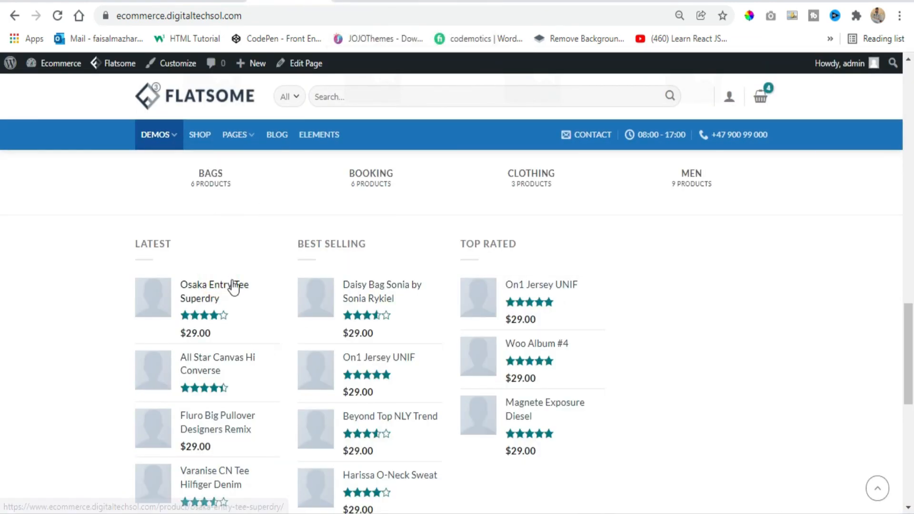
pyautogui.click(372, 2)
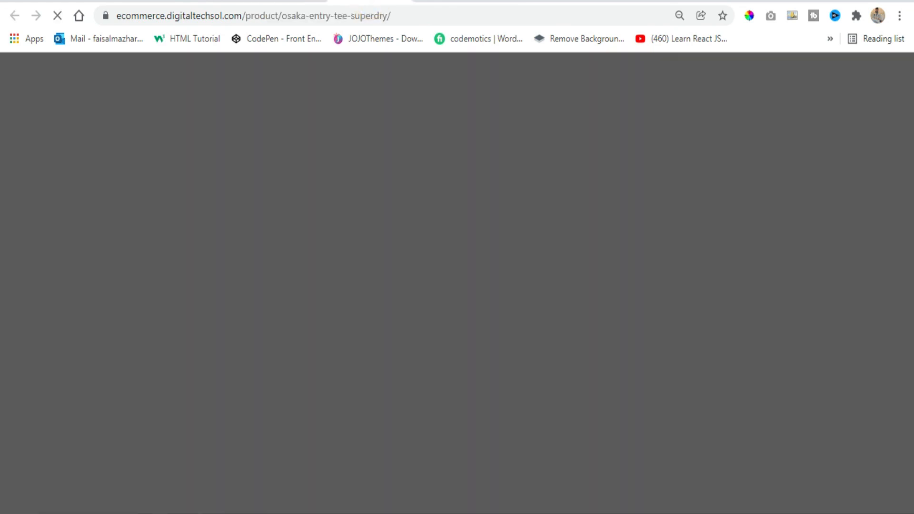
pyautogui.scroll(-1, 344, 224)
pyautogui.scroll(-2, 344, 224)
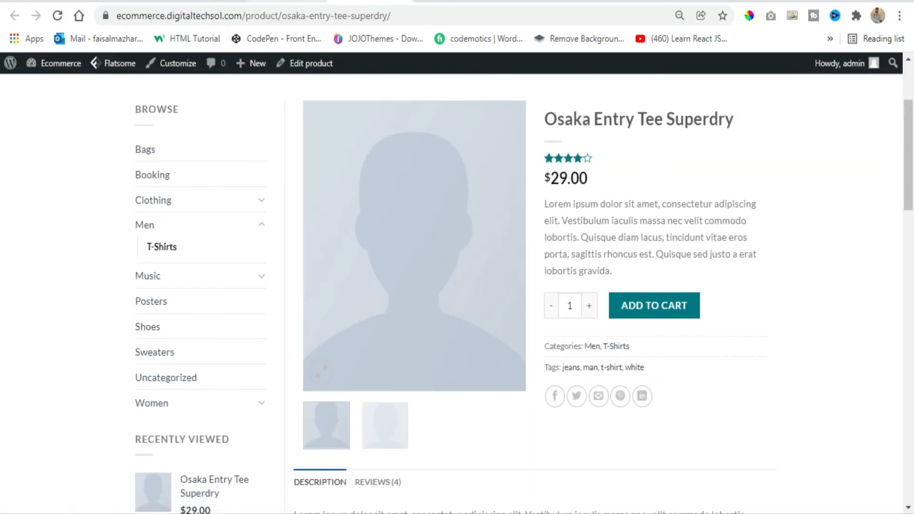
# Open Daisy Bag Sonia by Sonia Rykiel from the home page's best-selling products and check its purchase area for the Order Now button
pyautogui.click(286, 1)
pyautogui.keyDown('ctrl'); pyautogui.click(374, 286); pyautogui.keyUp('ctrl')
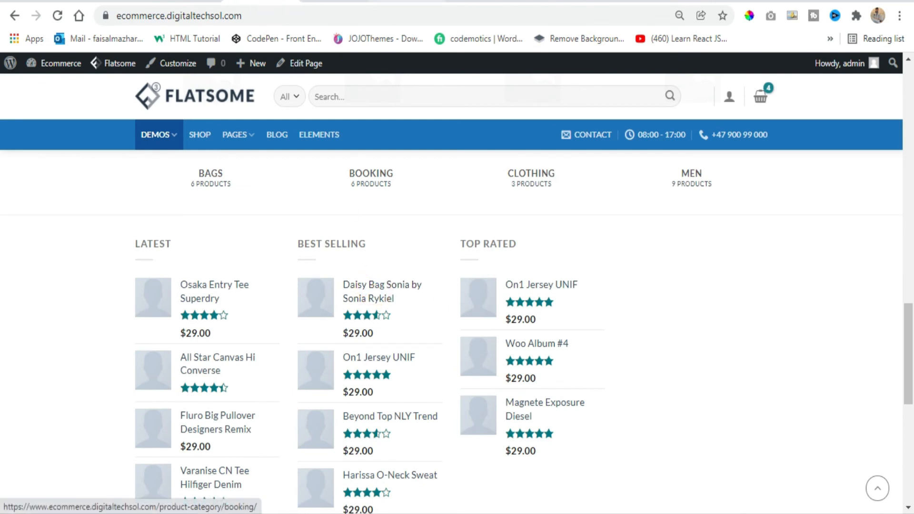
pyautogui.click(398, 3)
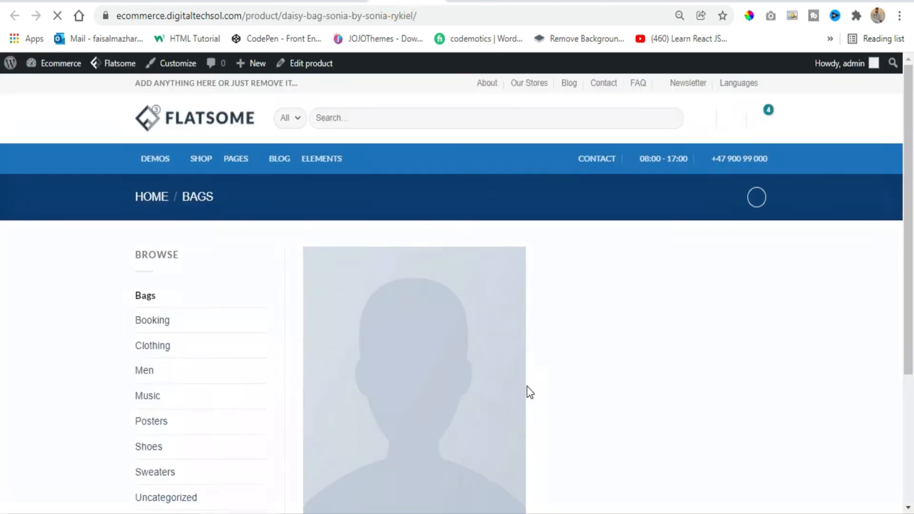
pyautogui.scroll(-2, 547, 409)
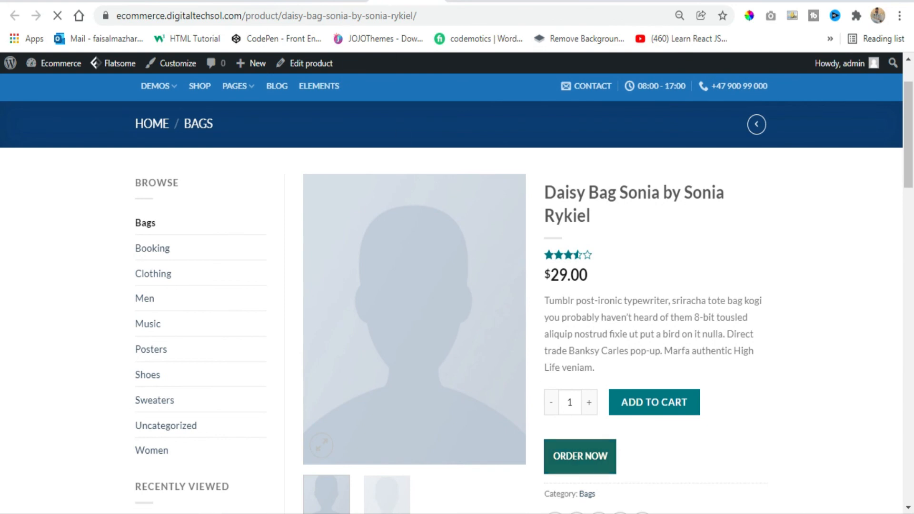